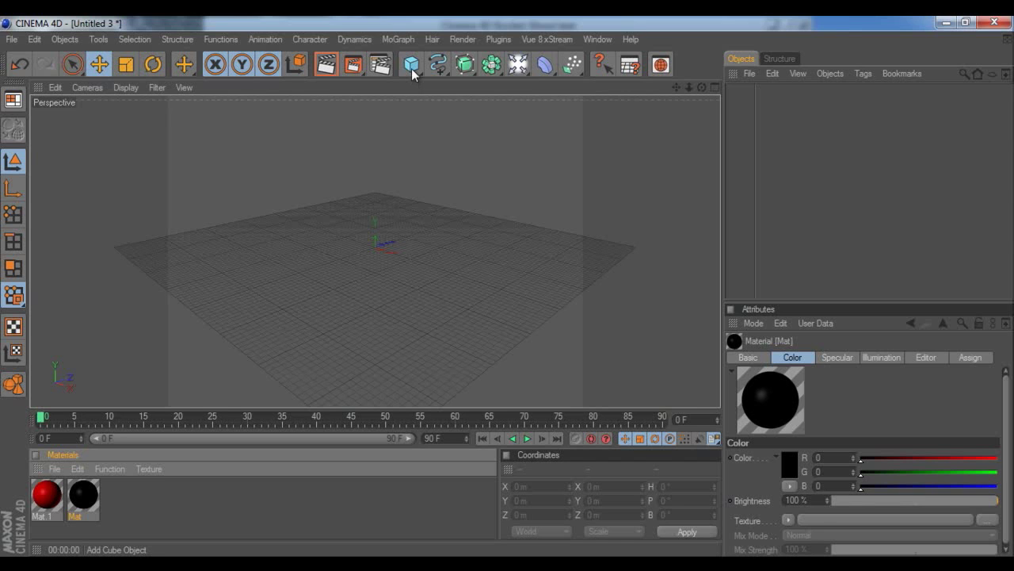
Review the Cinema 4D Rocket Shoot test video by scrubbing back to its start, and return to the modelling scene.
click(347, 10)
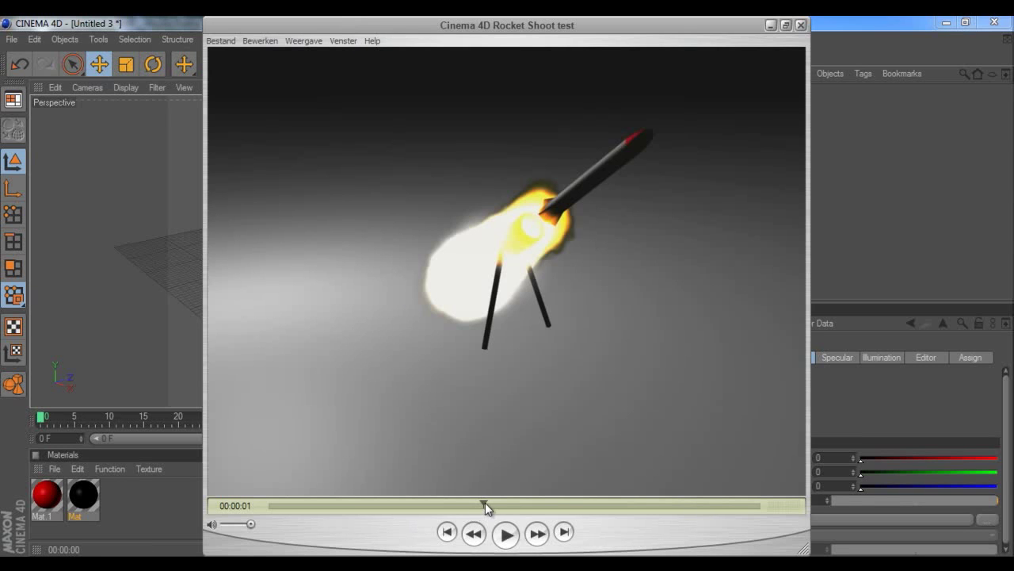
drag(479, 509, 271, 538)
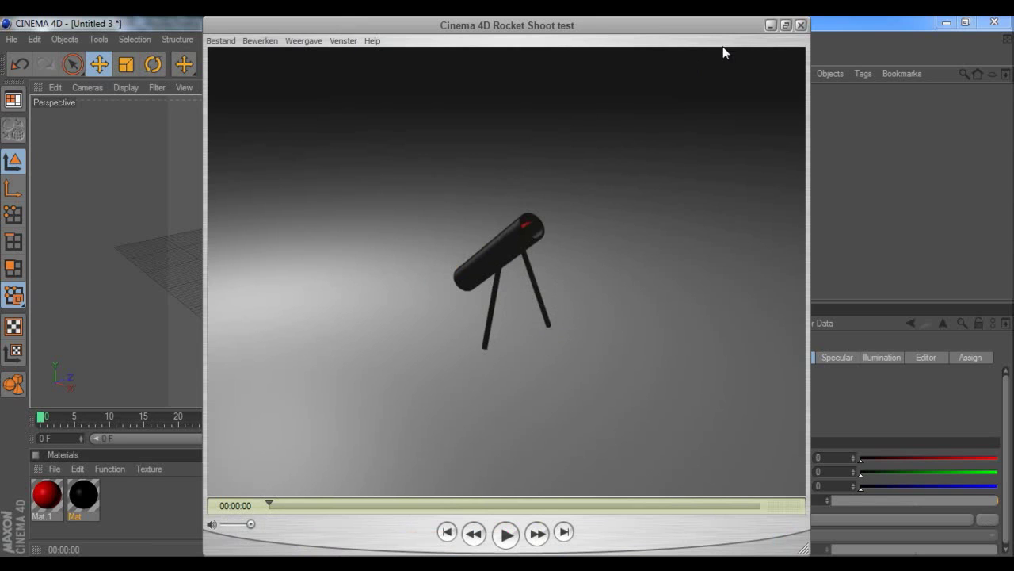
click(769, 26)
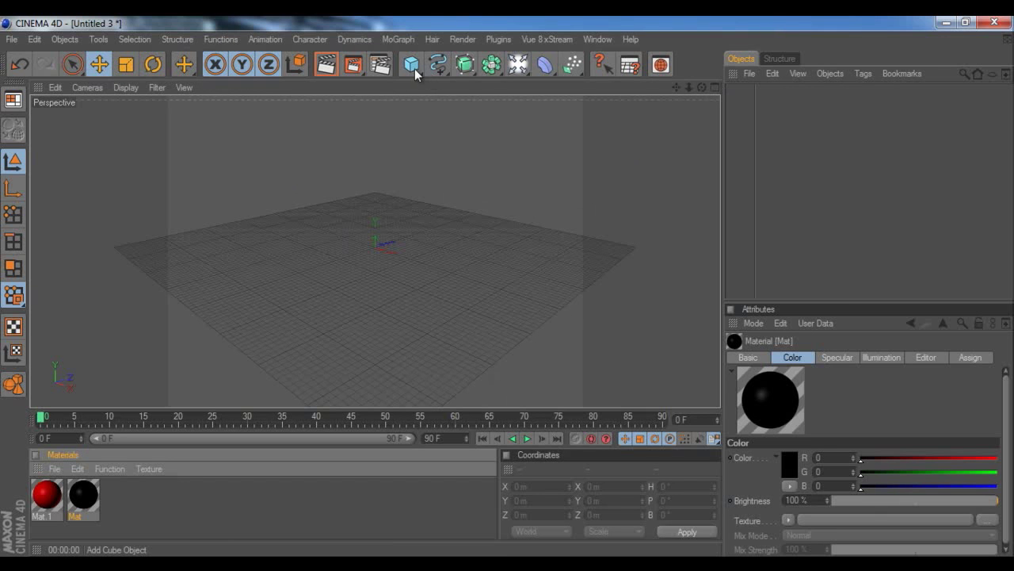
Add a tube, stretch its height to about 1391 m and widen its inner radius to about 187 m for a thin wall.
drag(415, 69, 451, 158)
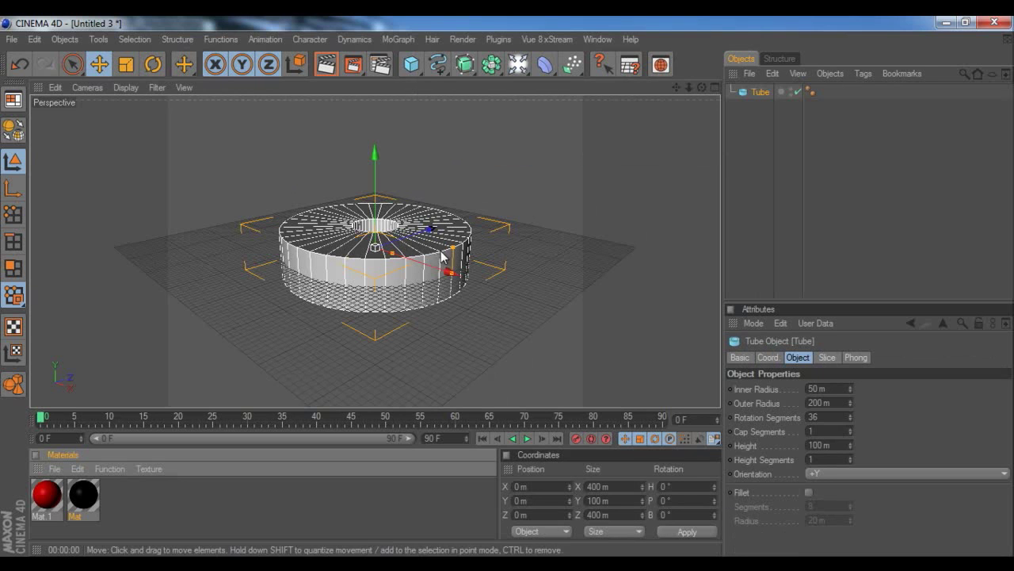
drag(451, 248, 508, 287)
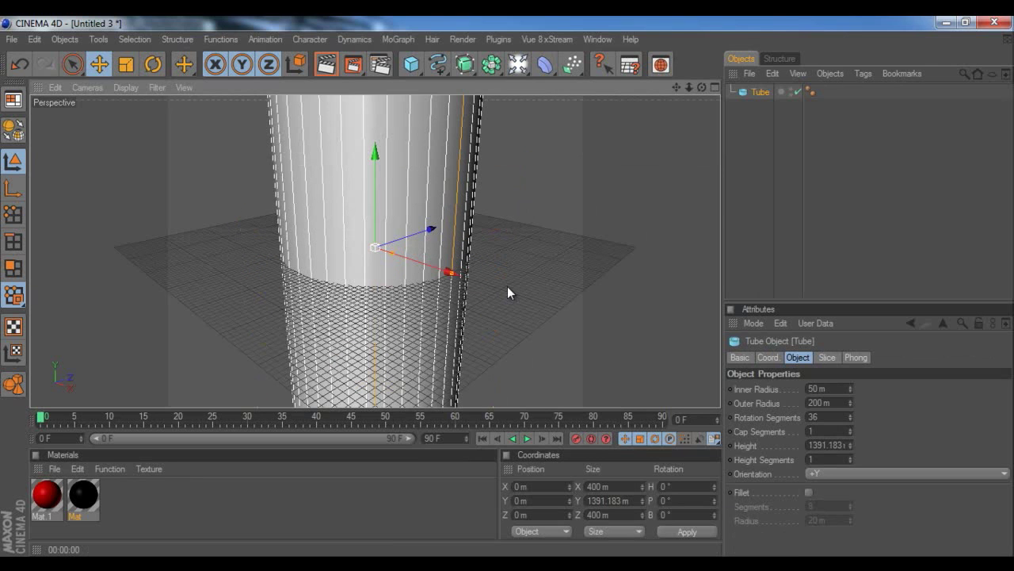
middle_click(517, 331)
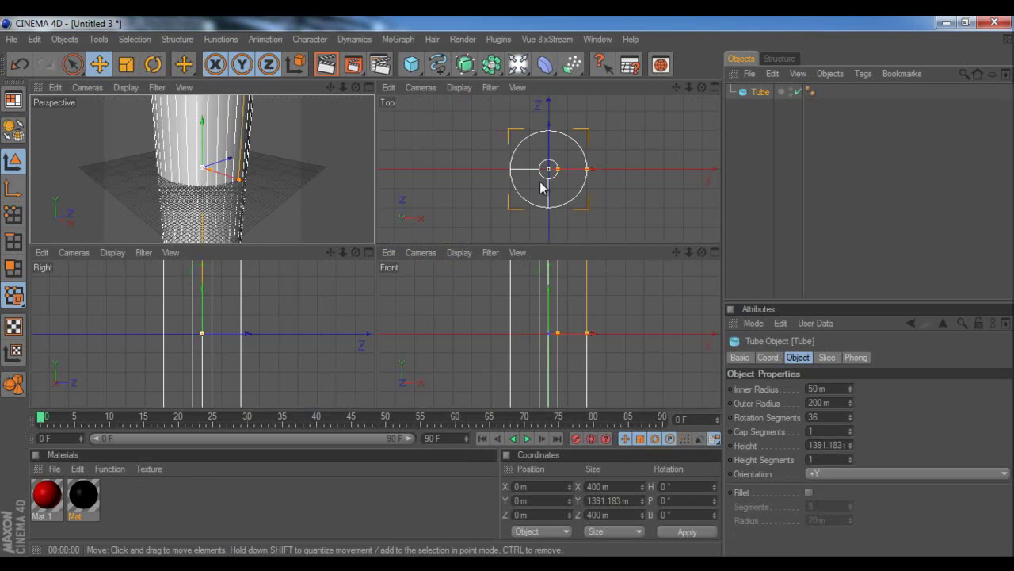
middle_click(538, 230)
scroll(359, 307, up, 3)
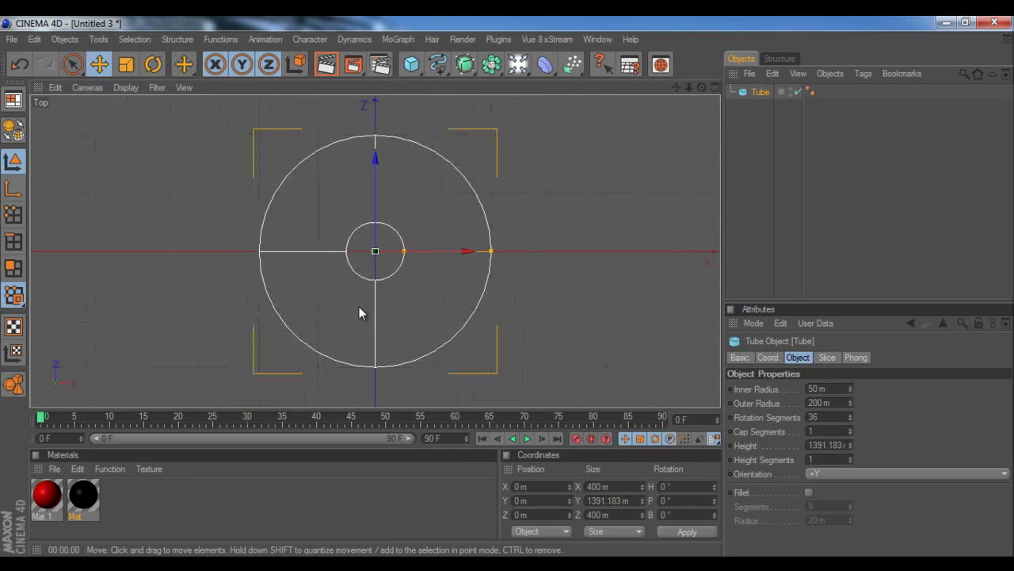
drag(411, 251, 505, 292)
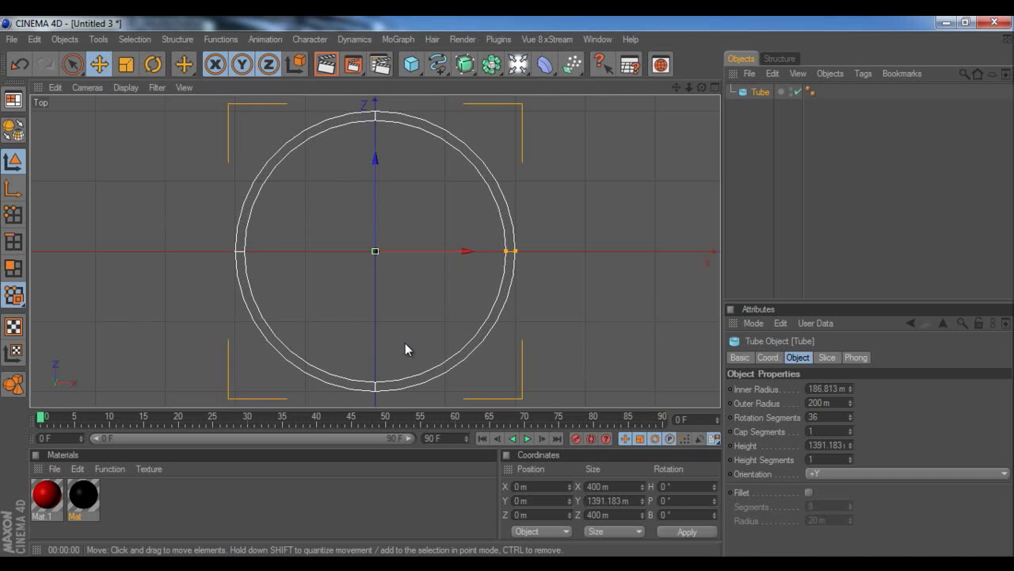
Scale the tube down uniformly to about 47.4 m in diameter and lengthen it to about 228 m high.
middle_click(370, 305)
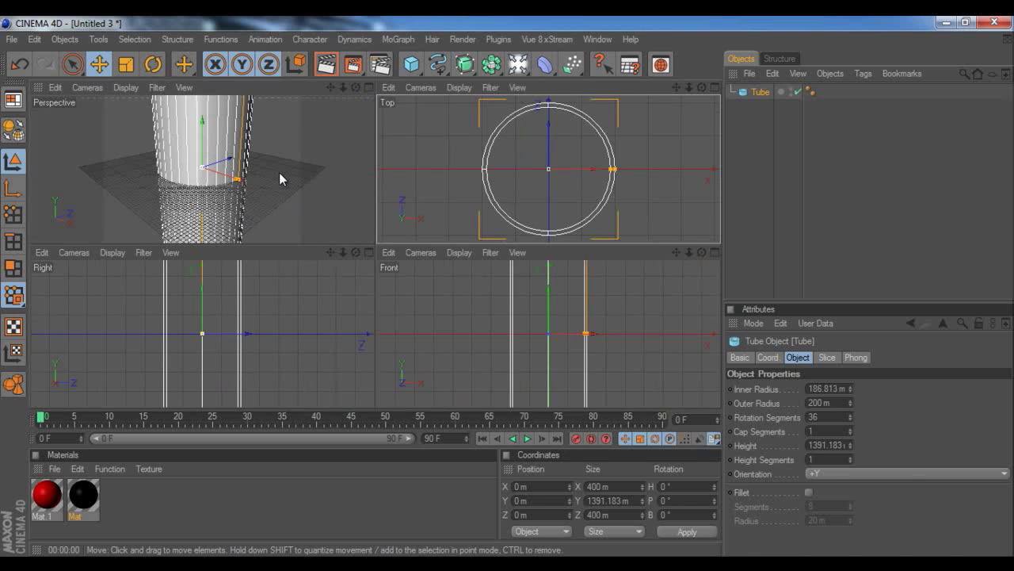
key(t)
drag(283, 180, 371, 243)
scroll(245, 143, up, 4)
scroll(244, 137, down, 2)
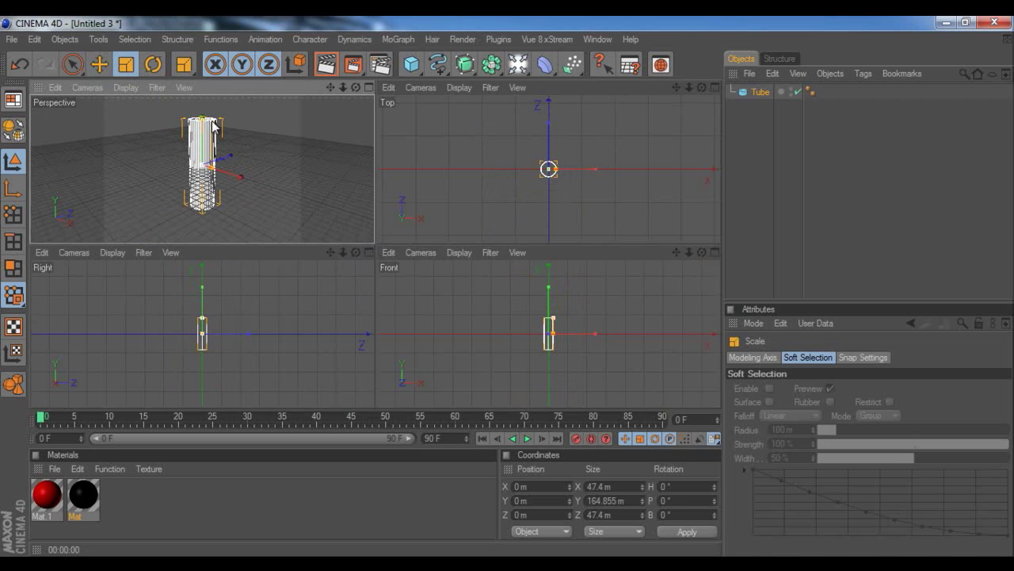
drag(213, 124, 375, 250)
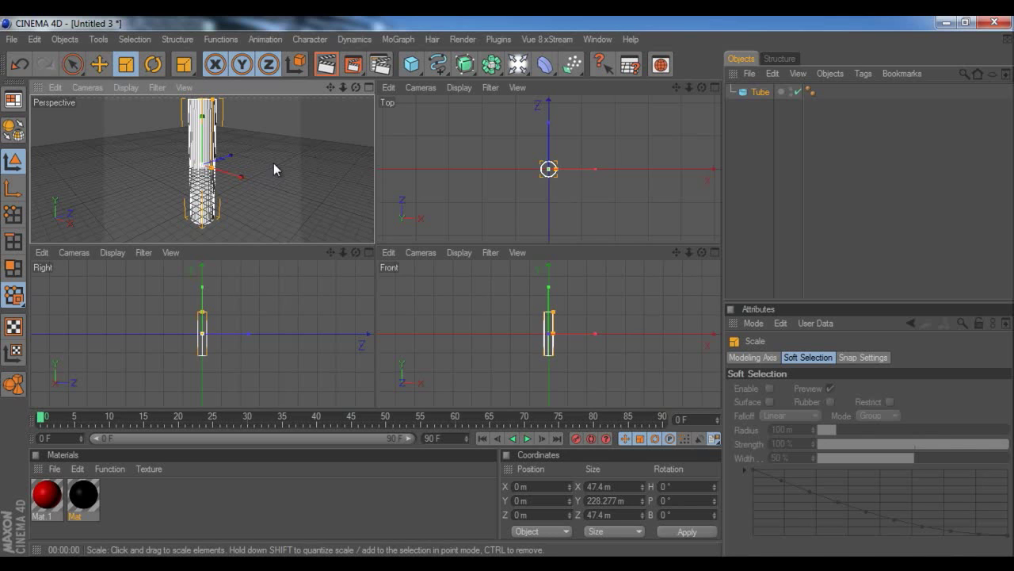
Inspect the hollow tube from above with a test render of the perspective view, and return to a side angle.
scroll(322, 189, up, 3)
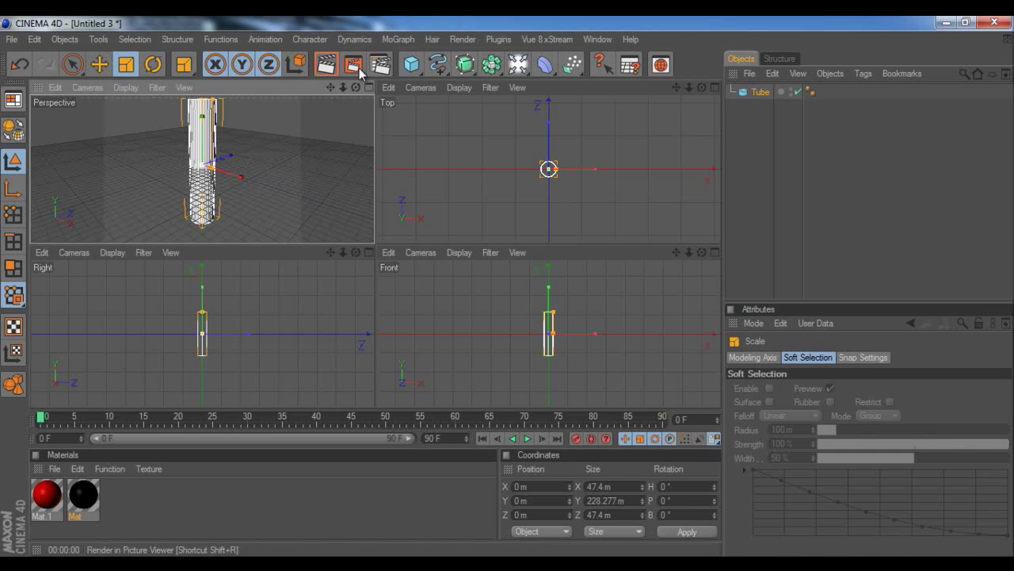
drag(355, 87, 375, 255)
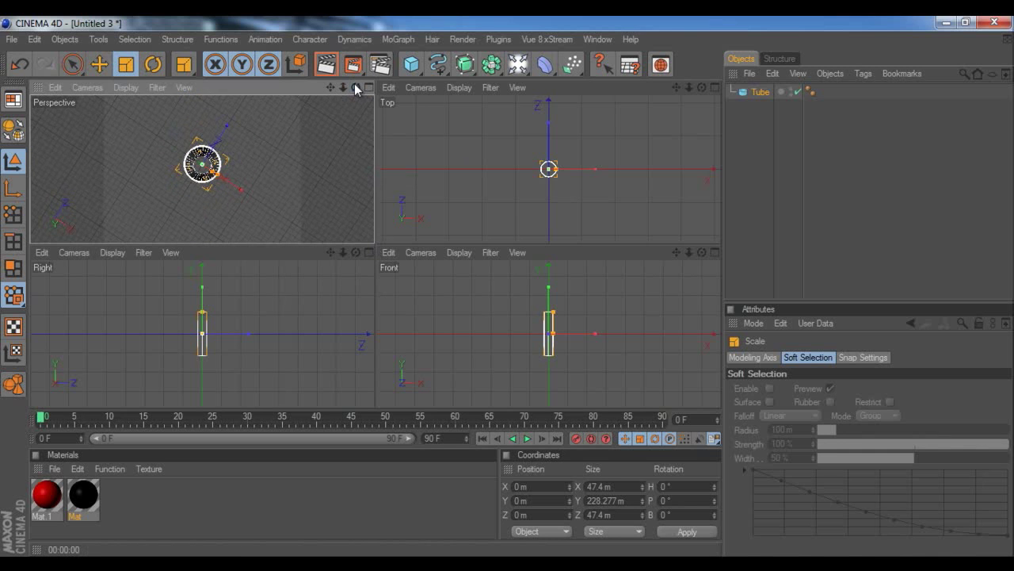
key(ctrl+r)
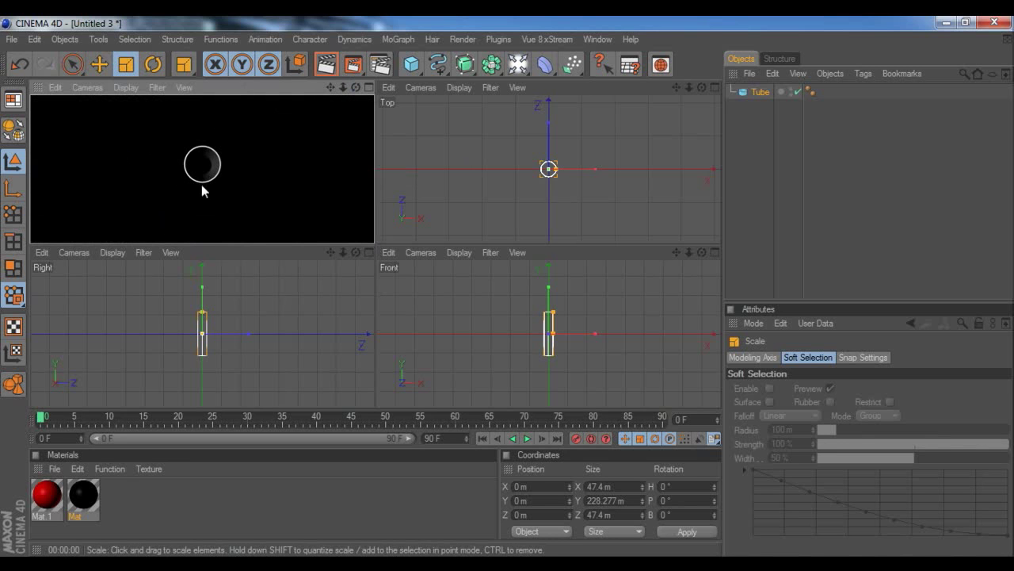
drag(356, 88, 374, 243)
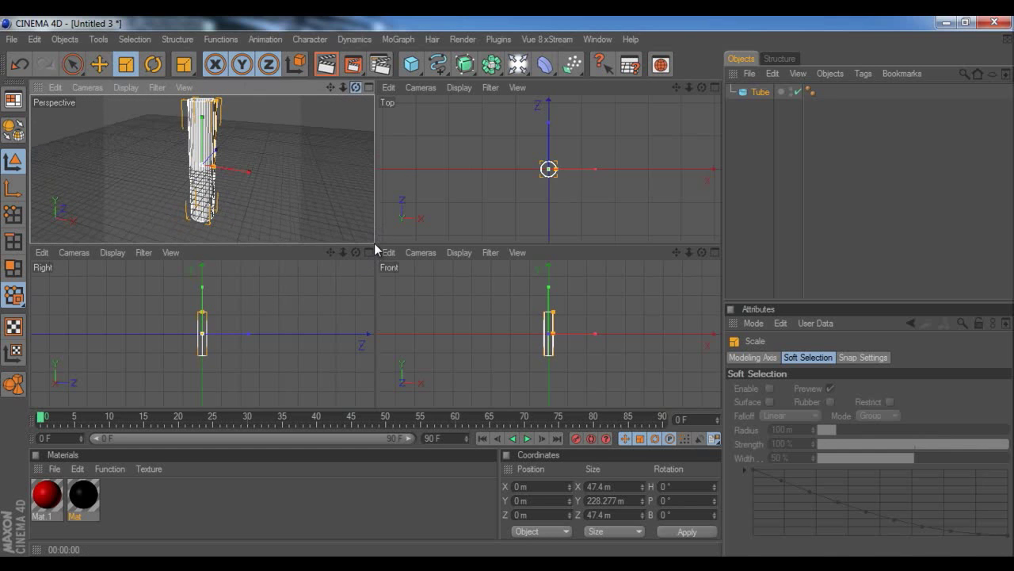
Add a disc primitive at the centre of the tube.
click(414, 68)
click(415, 71)
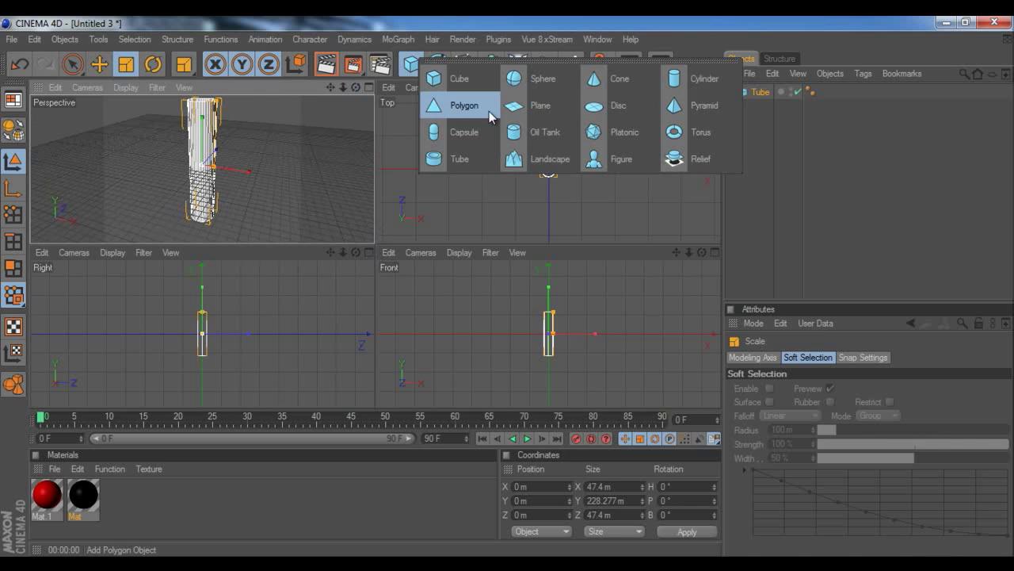
click(611, 106)
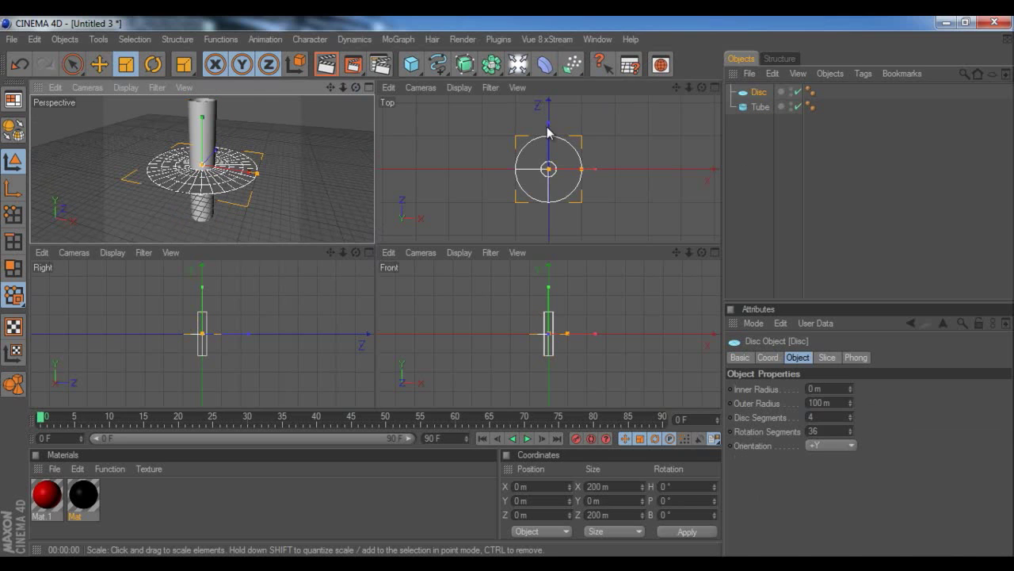
Shrink the disc's outer radius to about 22.9 m so its edge lies within the tube's wall.
middle_click(480, 164)
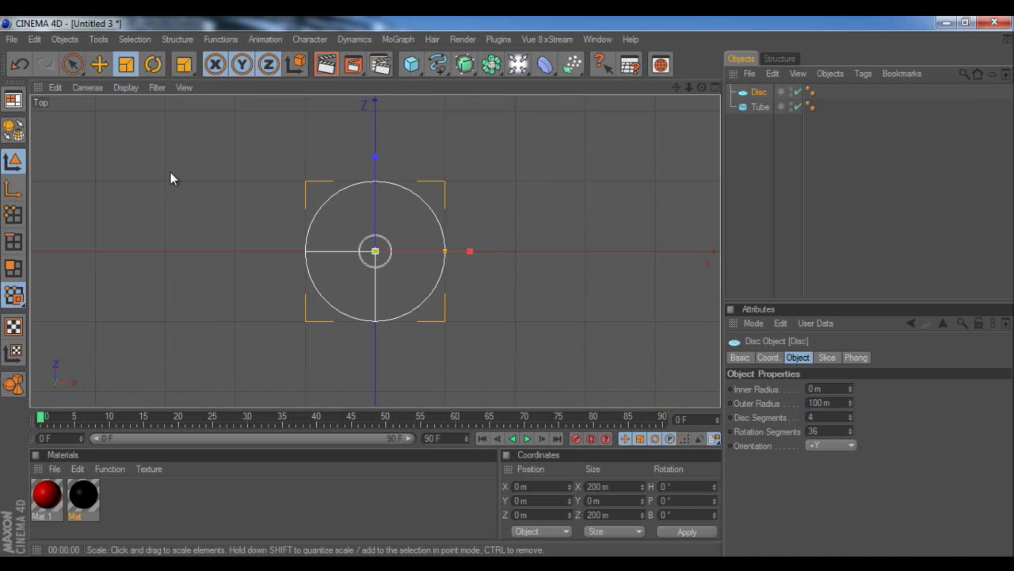
scroll(456, 270, up, 8)
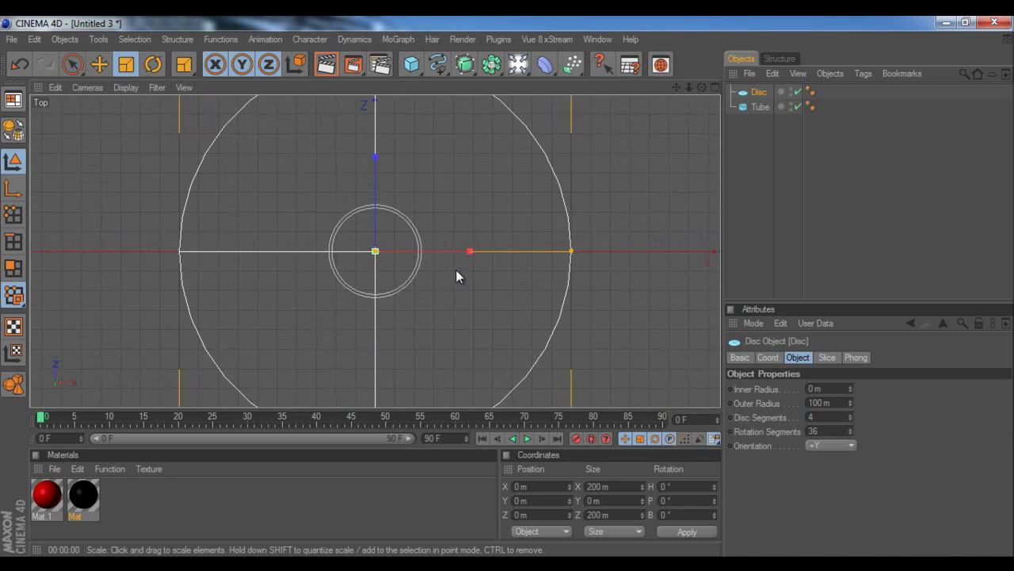
scroll(456, 269, up, 3)
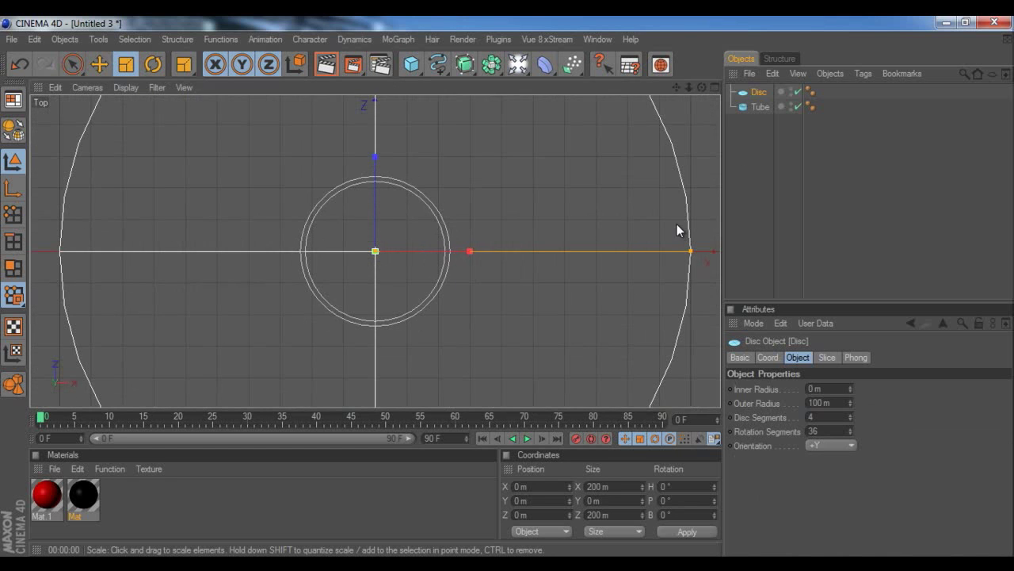
drag(691, 254, 507, 287)
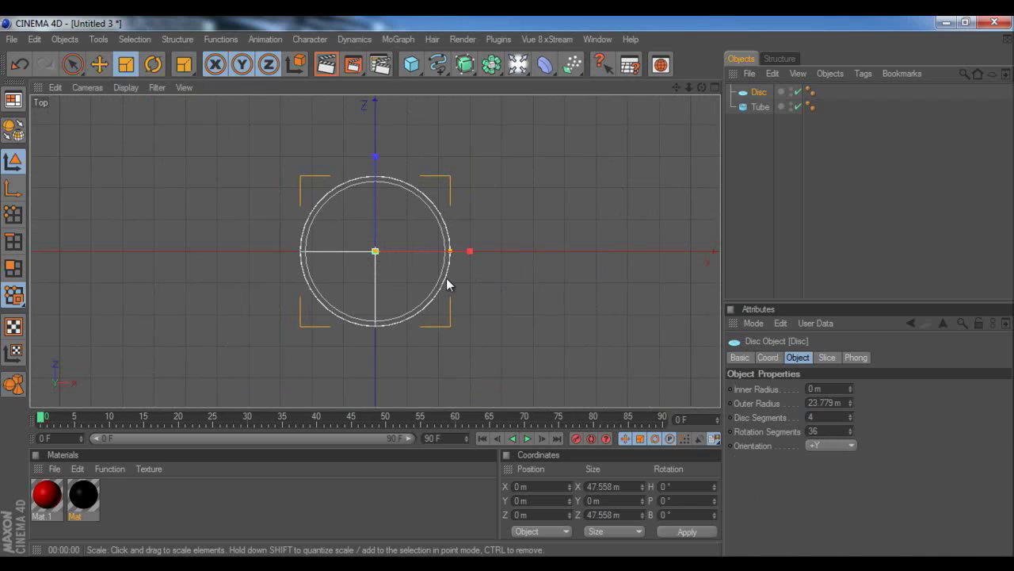
scroll(446, 278, up, 6)
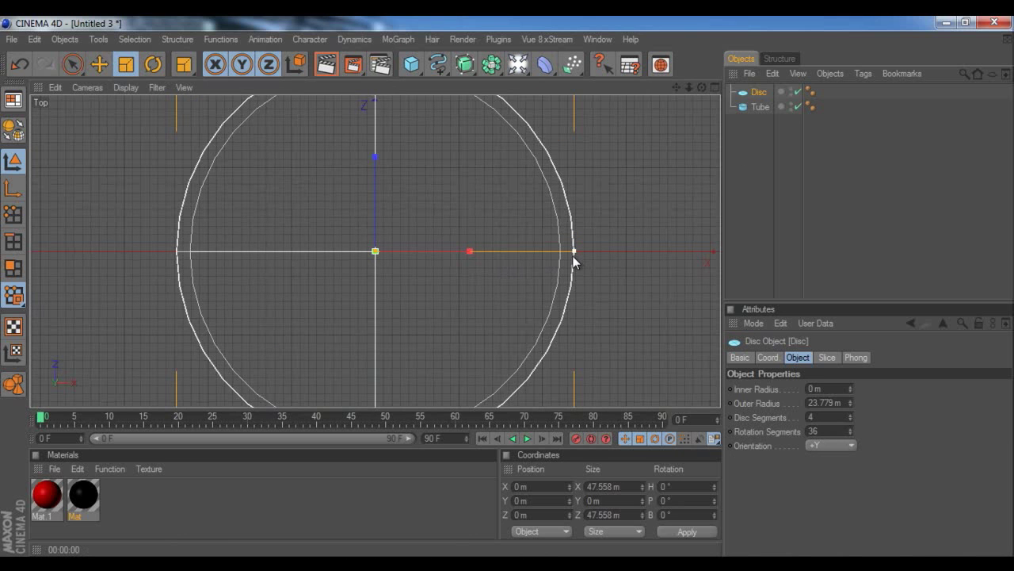
drag(573, 256, 508, 287)
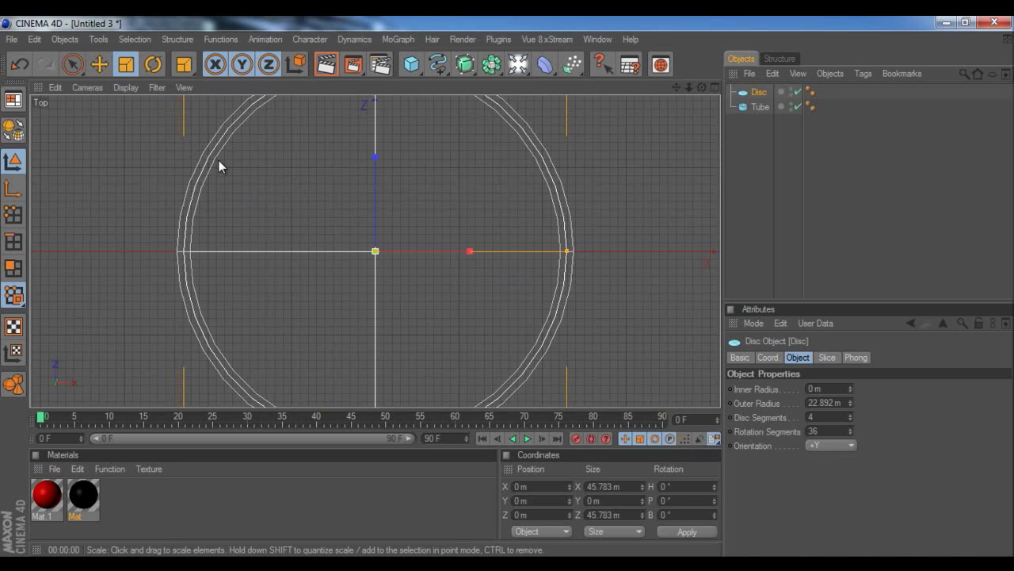
Move the disc straight down to near the tube's lower end, at Y about -110.5 m.
middle_click(237, 177)
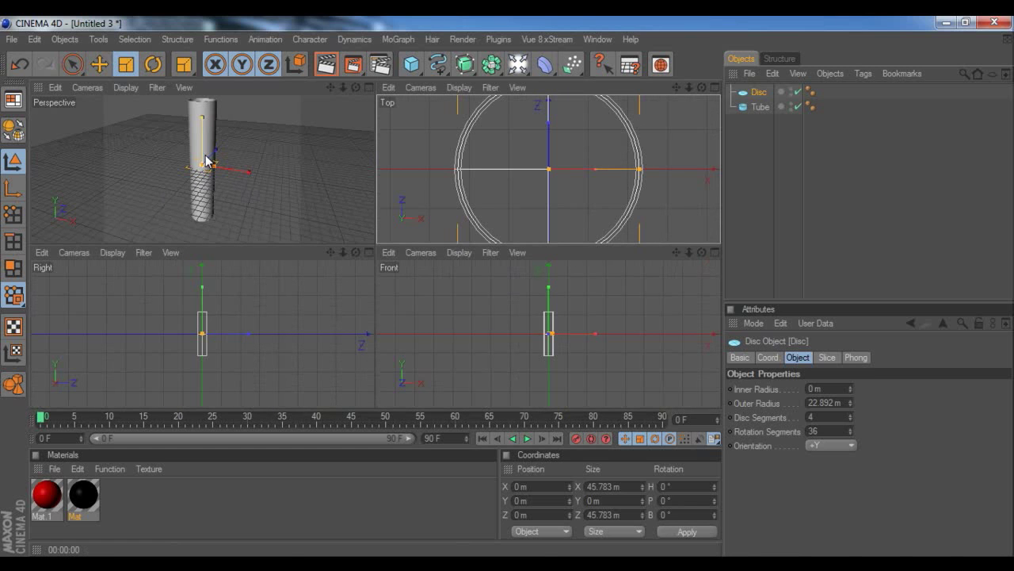
middle_click(521, 367)
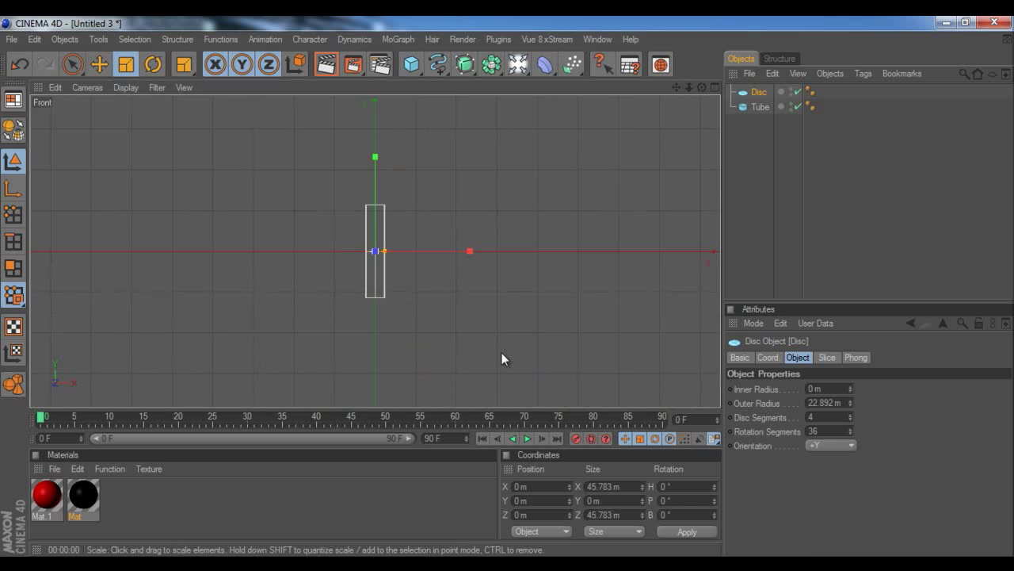
middle_click(421, 307)
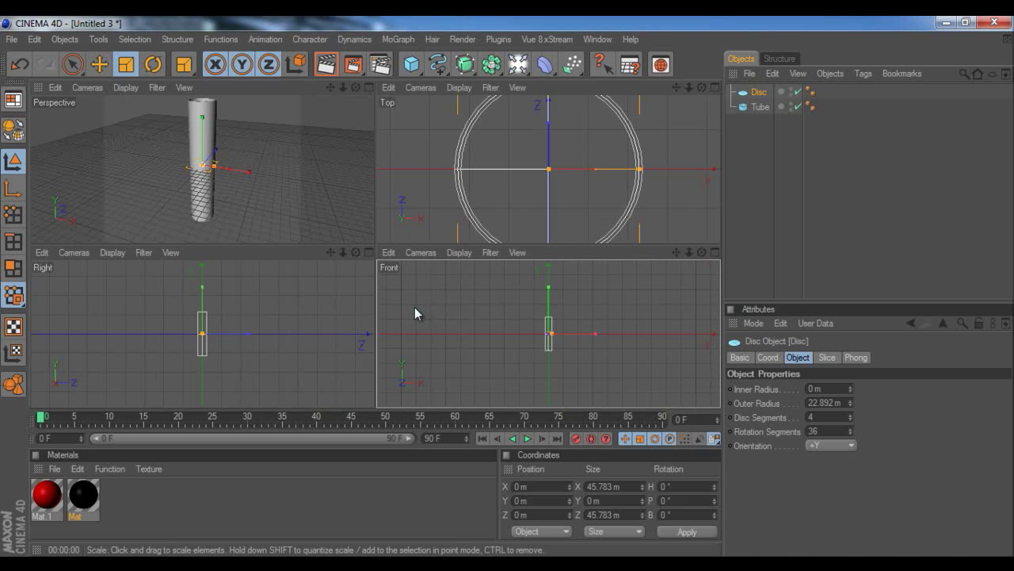
middle_click(457, 313)
scroll(439, 297, up, 2)
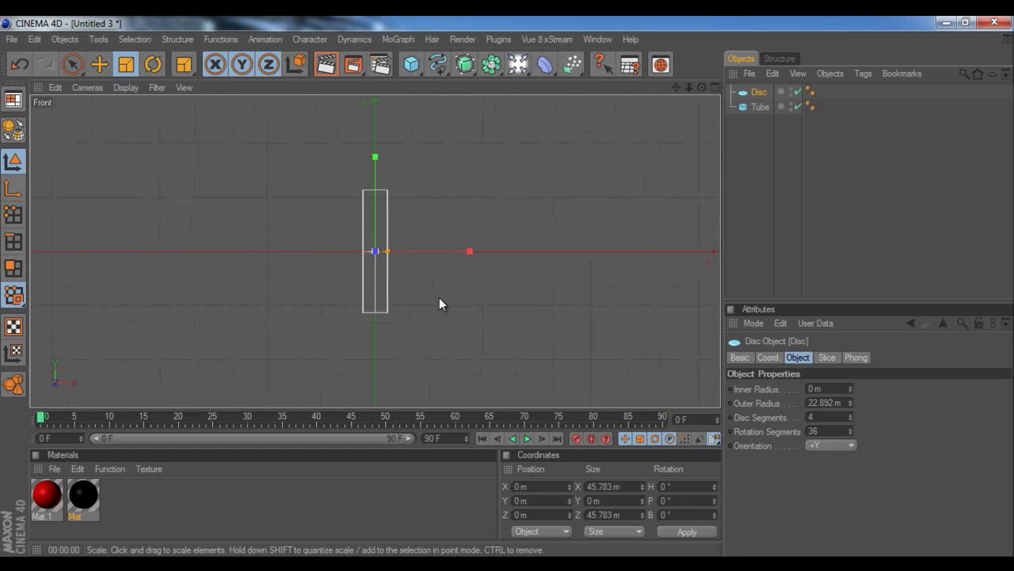
scroll(439, 297, up, 3)
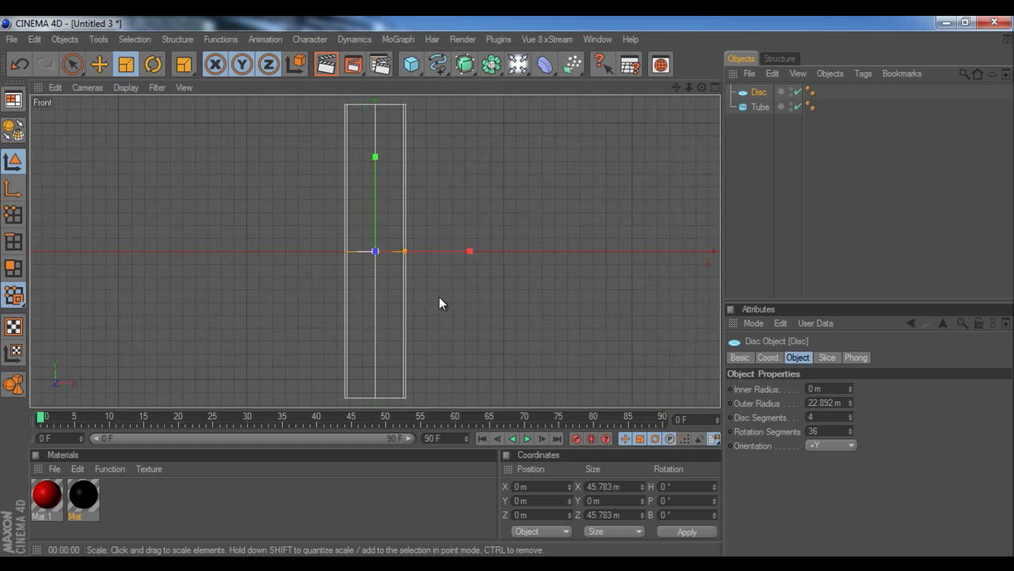
key(e)
drag(376, 204, 508, 324)
Fine-tune the disc's height to Y about -114.14 m so it sits flush with the tube's bottom rim.
alt+middle_drag(419, 194, 441, 12)
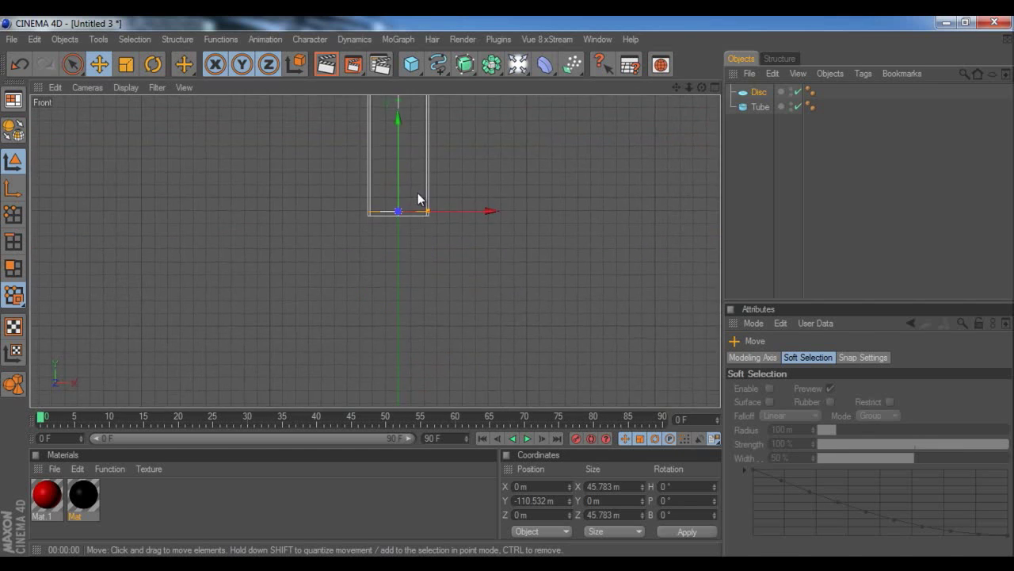
scroll(396, 273, up, 5)
alt+middle_drag(439, 206, 507, 293)
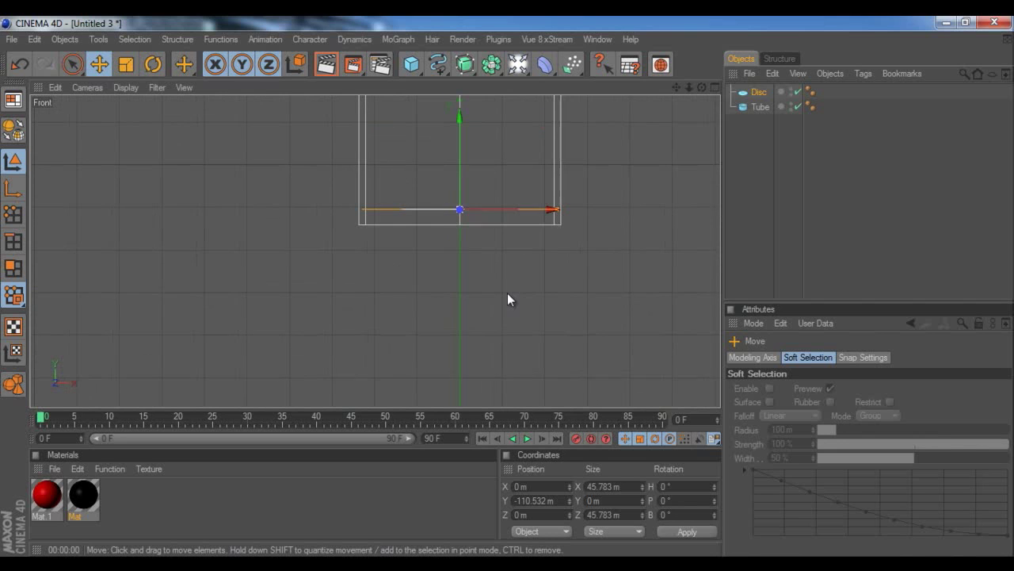
drag(450, 136, 507, 286)
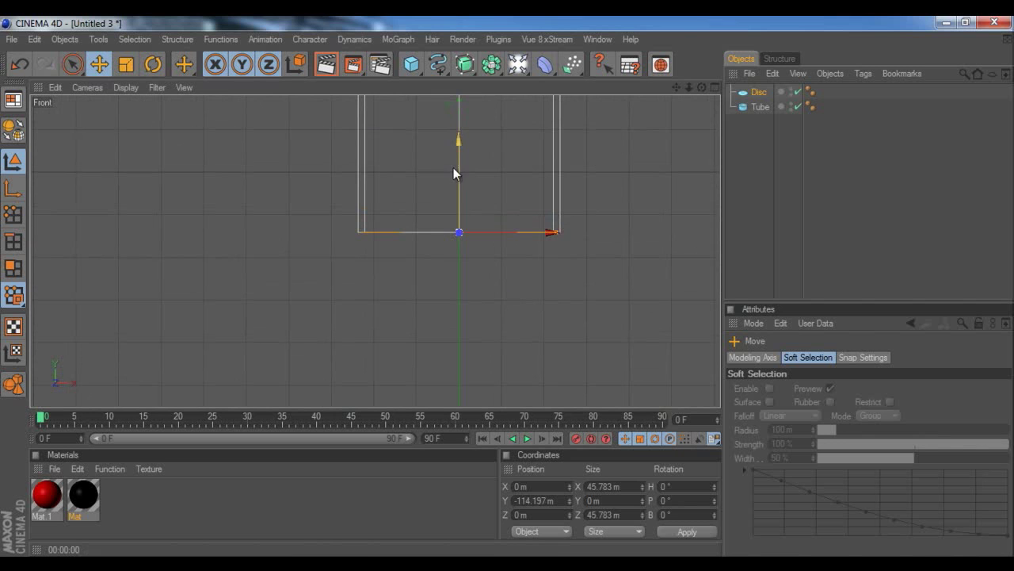
scroll(412, 247, up, 6)
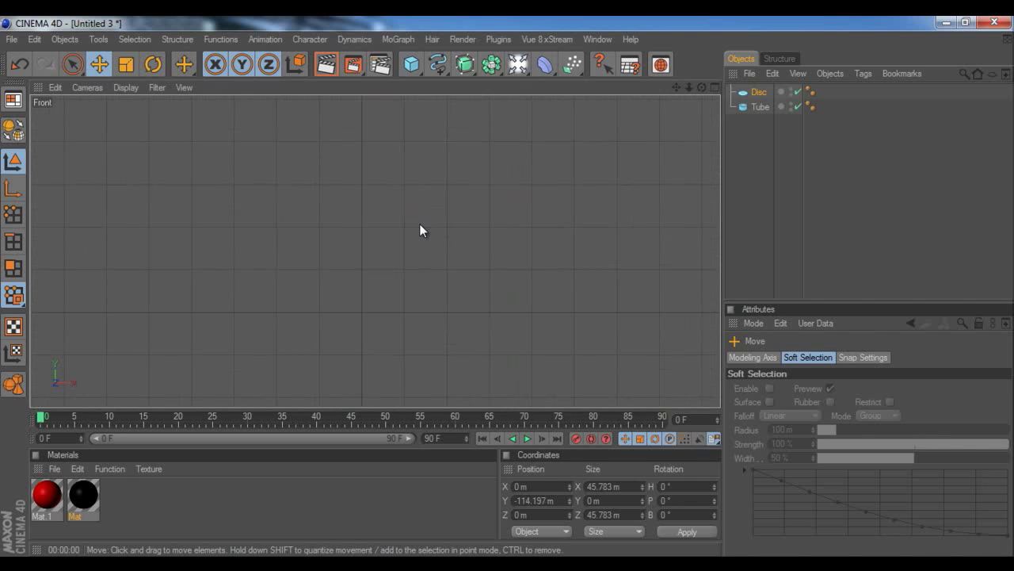
alt+middle_drag(420, 224, 500, 285)
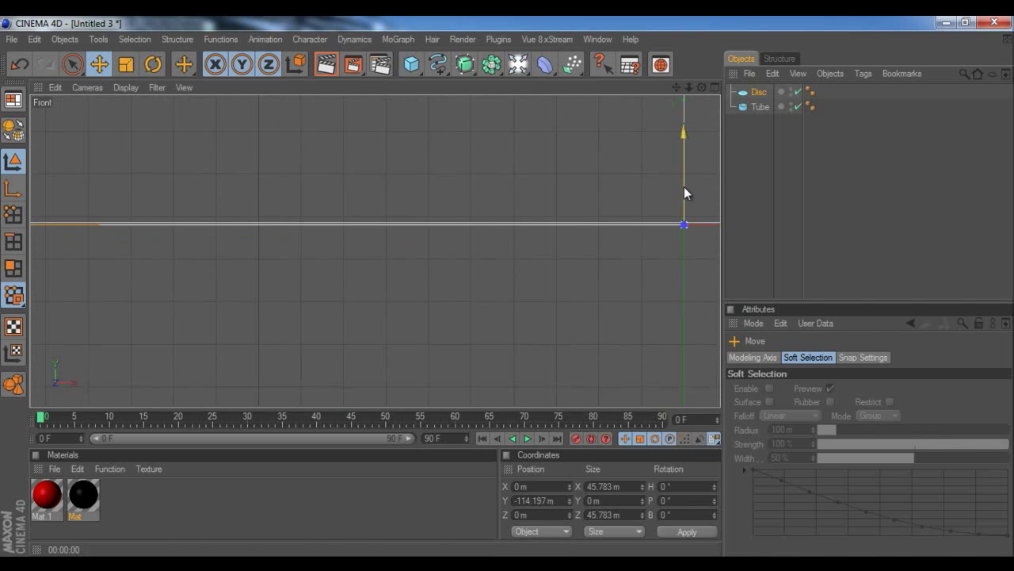
drag(684, 192, 508, 286)
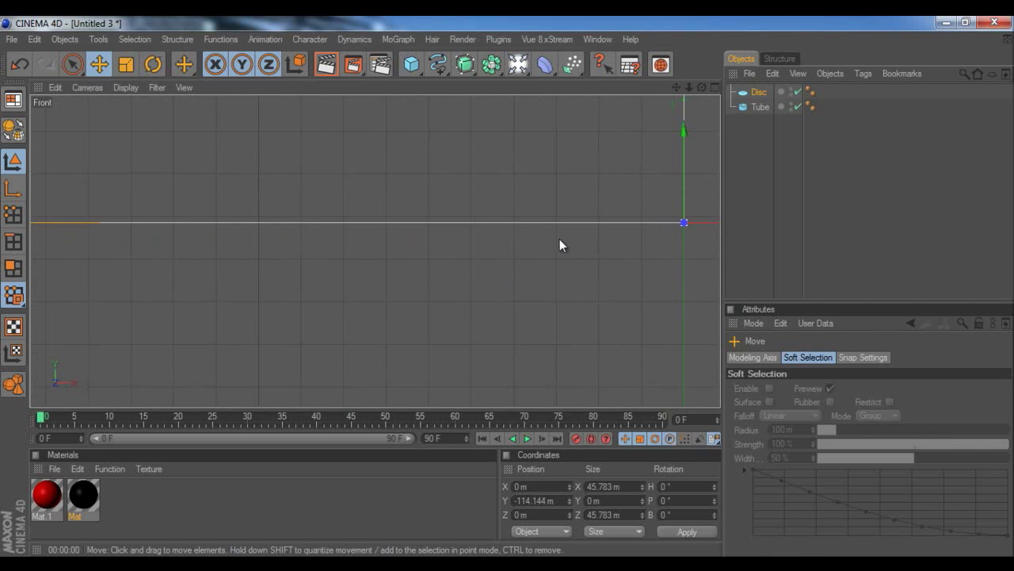
scroll(401, 272, up, 5)
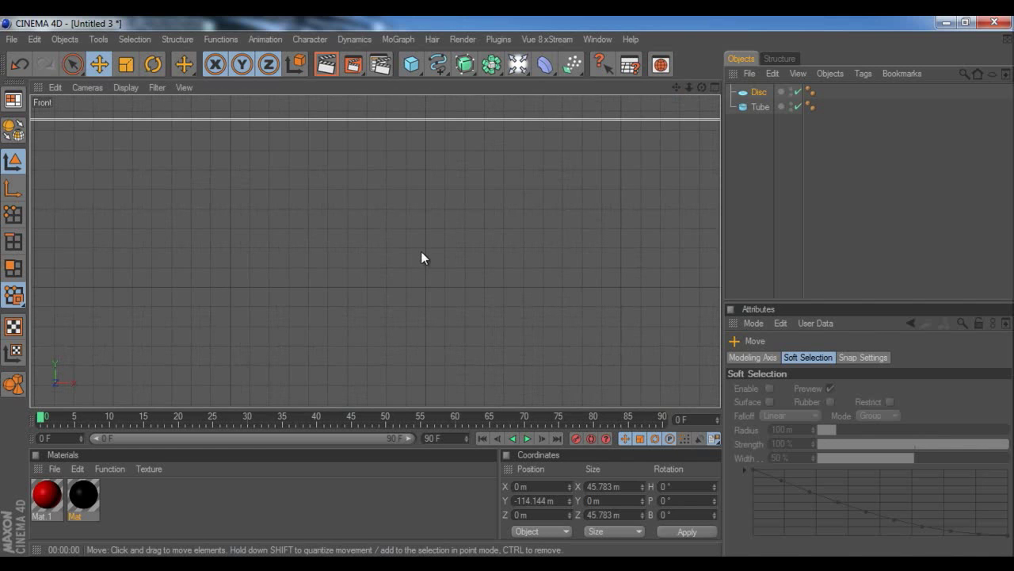
Nudge the disc's height to Y about -114.137 m to line it up with the tube's bottom edge.
scroll(502, 288, down, 4)
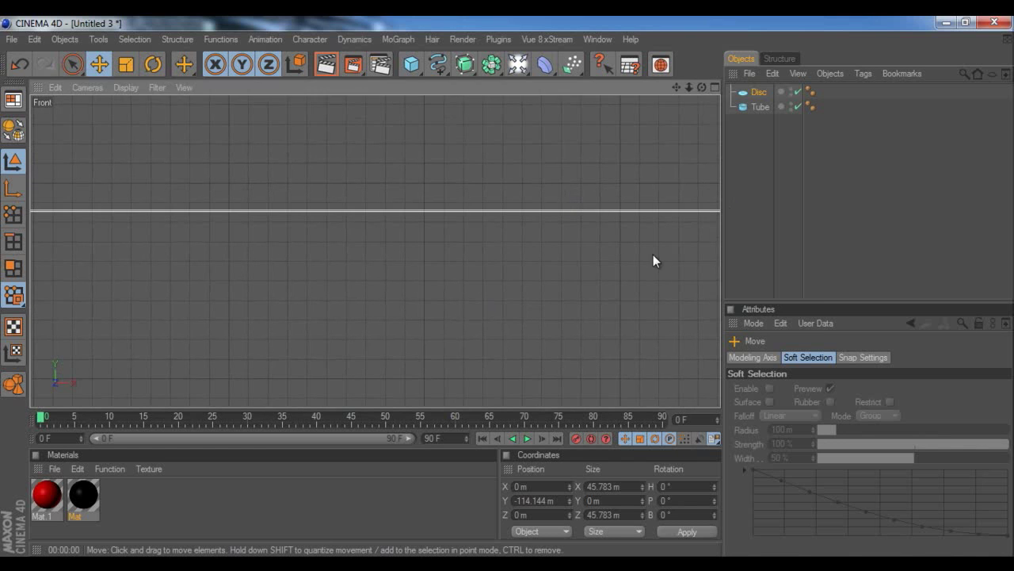
scroll(653, 254, down, 2)
scroll(503, 286, up, 1)
scroll(503, 287, down, 3)
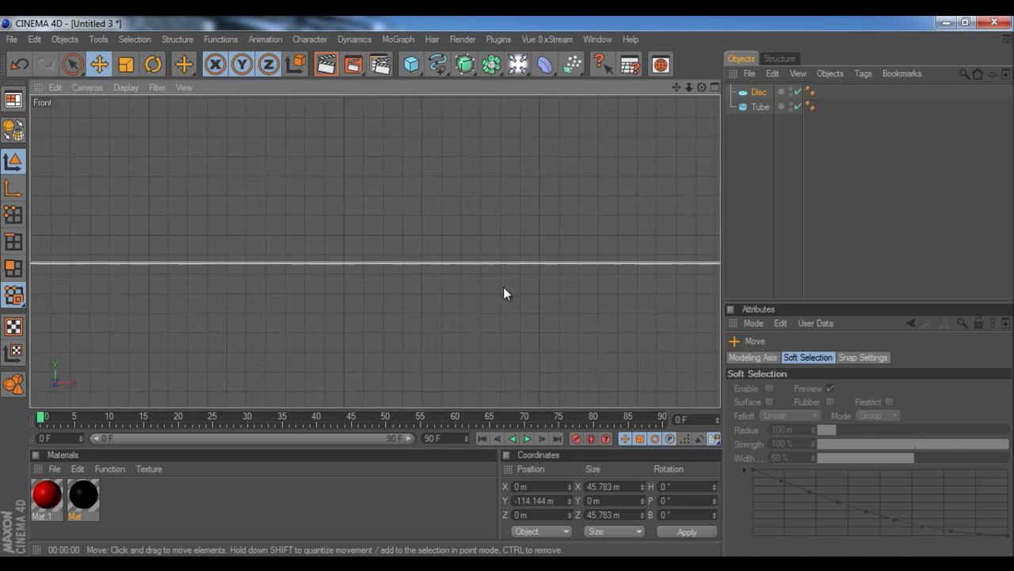
mouse_move(505, 286)
alt+middle_down()
mouse_move(486, 290)
mouse_move(507, 285)
alt+middle_up()
scroll(508, 291, down, 2)
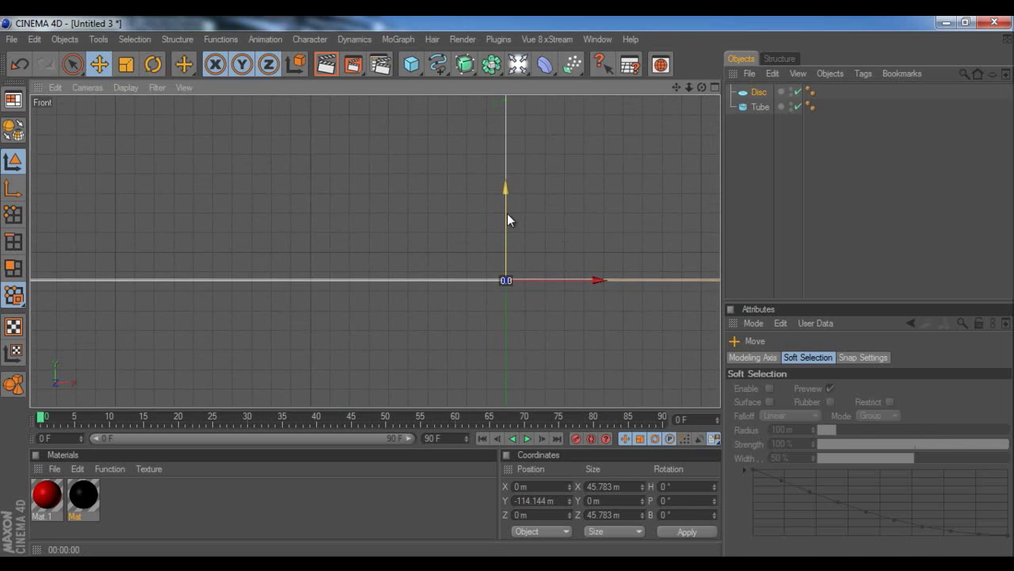
drag(507, 286, 508, 289)
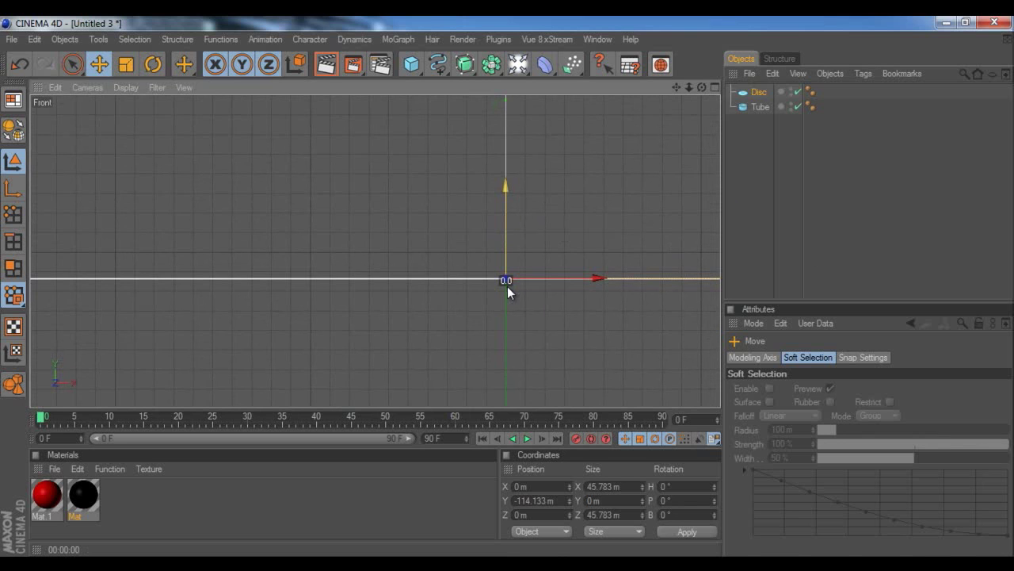
drag(507, 286, 507, 286)
Refine the disc's height to Y about -114.138 m so it coincides with the tube's bottom edge.
scroll(490, 226, up, 6)
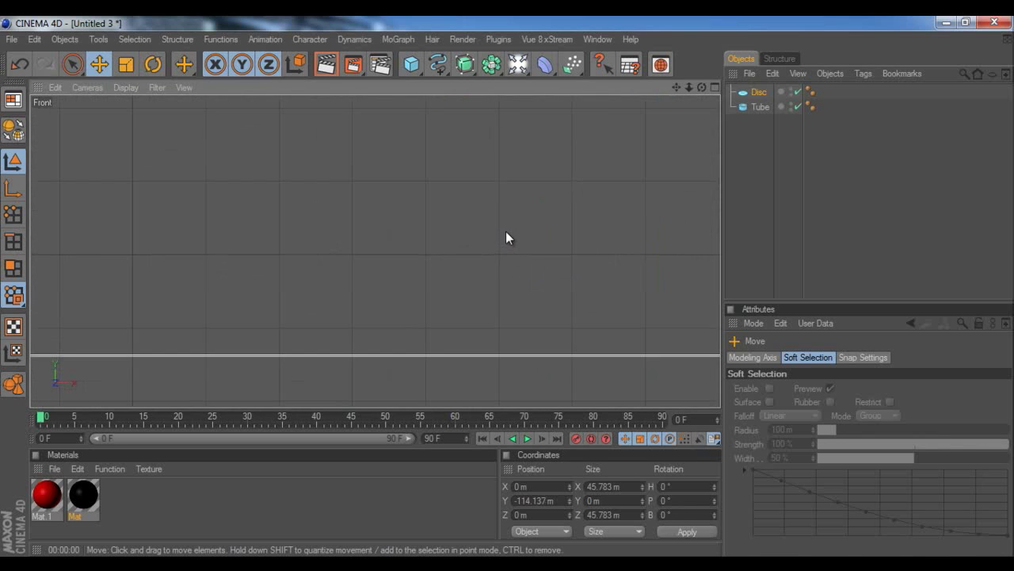
scroll(494, 287, down, 5)
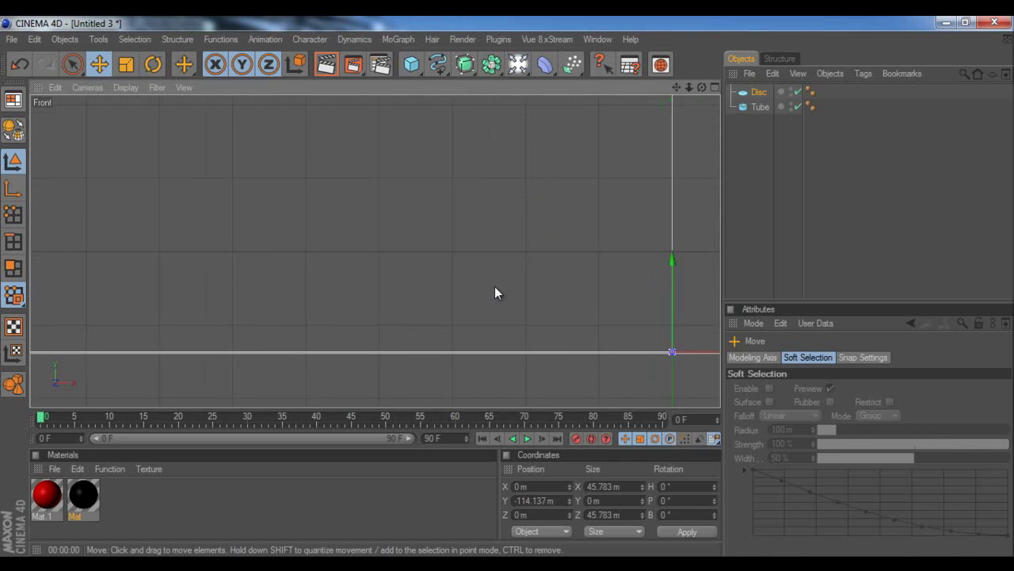
alt+middle_drag(500, 287, 417, 284)
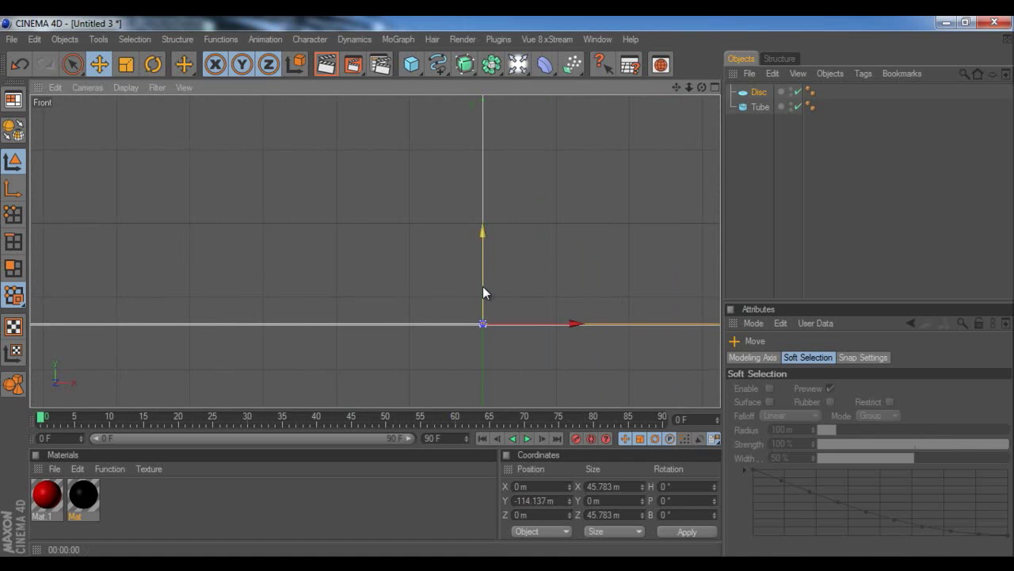
drag(483, 286, 507, 285)
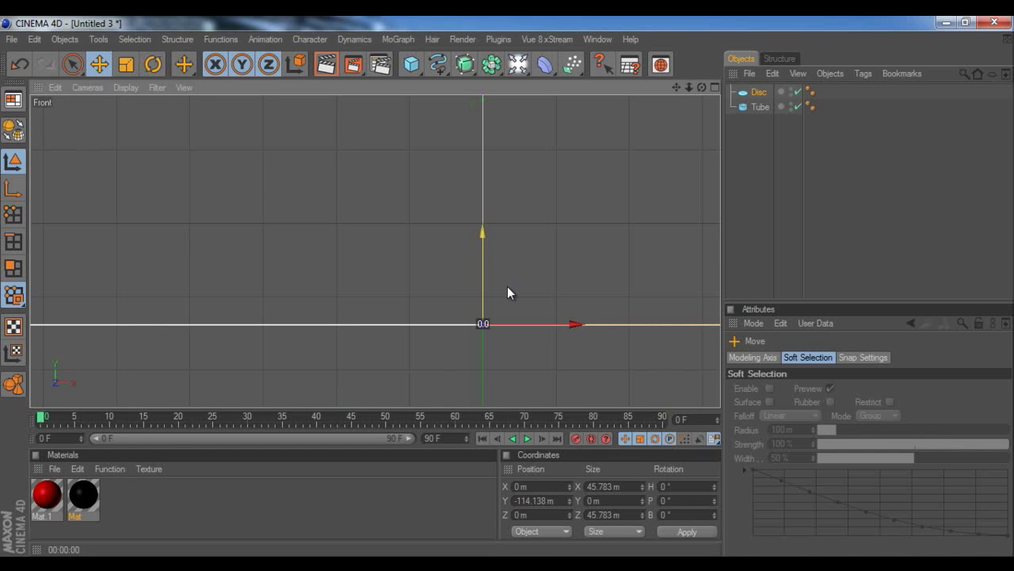
scroll(538, 257, down, 5)
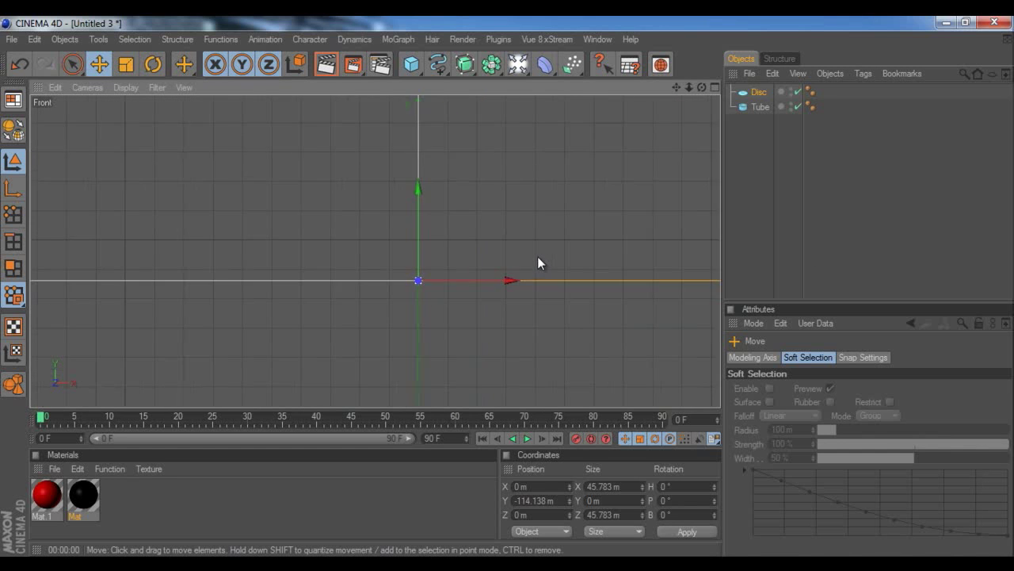
scroll(530, 252, down, 4)
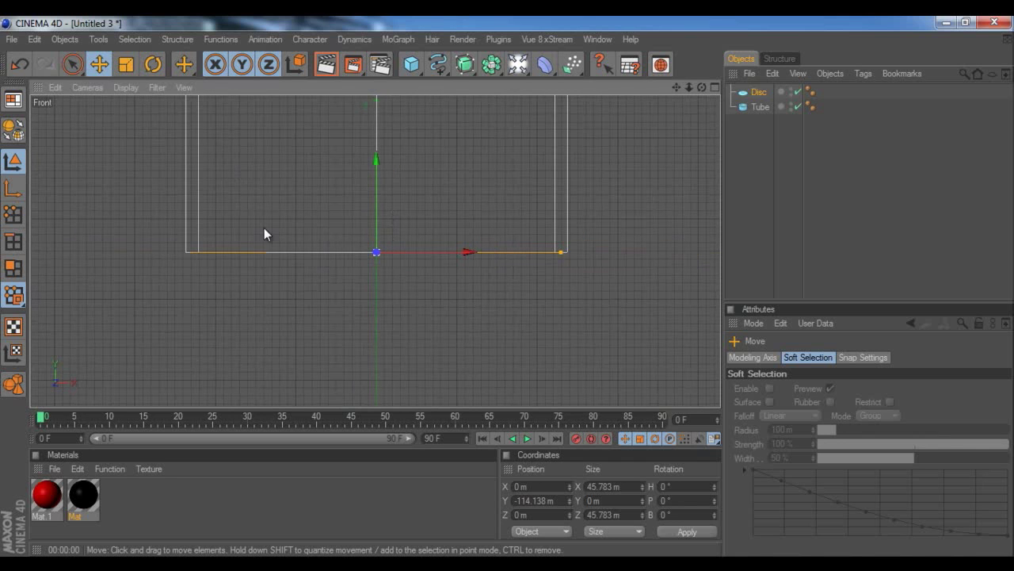
Add a cube primitive and shrink it to about 6 m in X and 9.28 m in Y.
middle_click(236, 255)
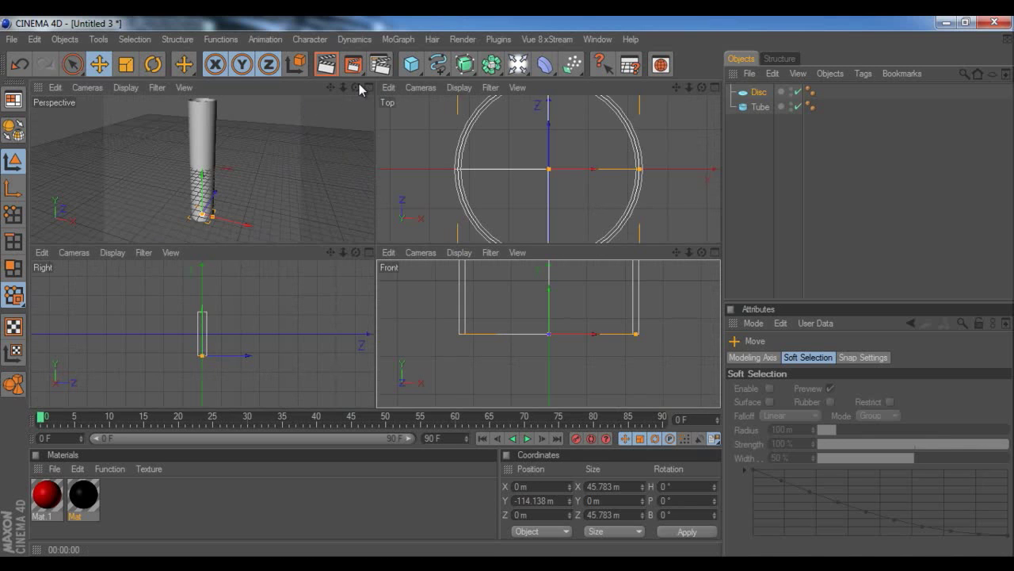
drag(356, 87, 373, 242)
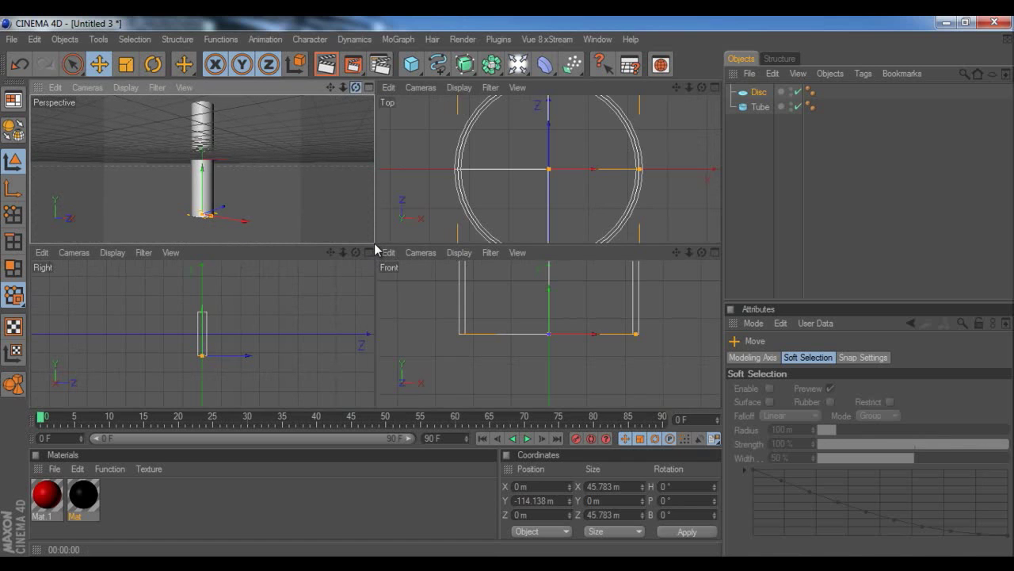
drag(374, 243, 374, 241)
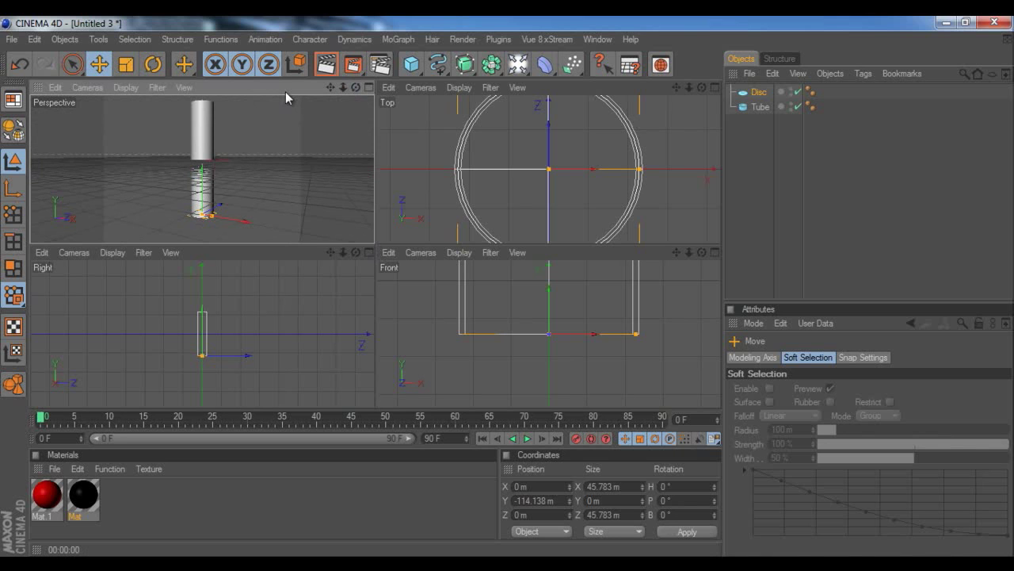
click(412, 65)
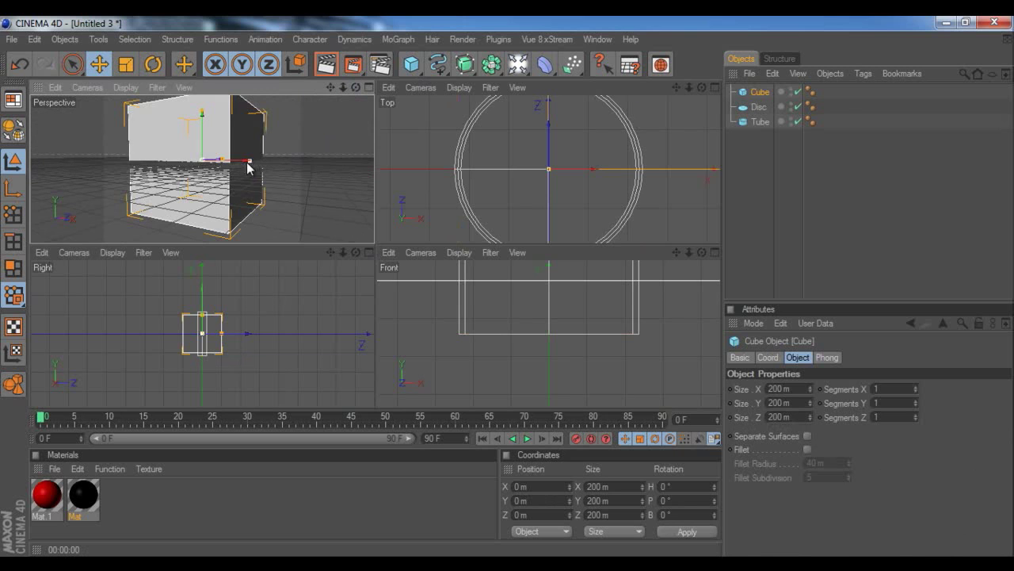
drag(249, 162, 223, 159)
drag(354, 254, 375, 242)
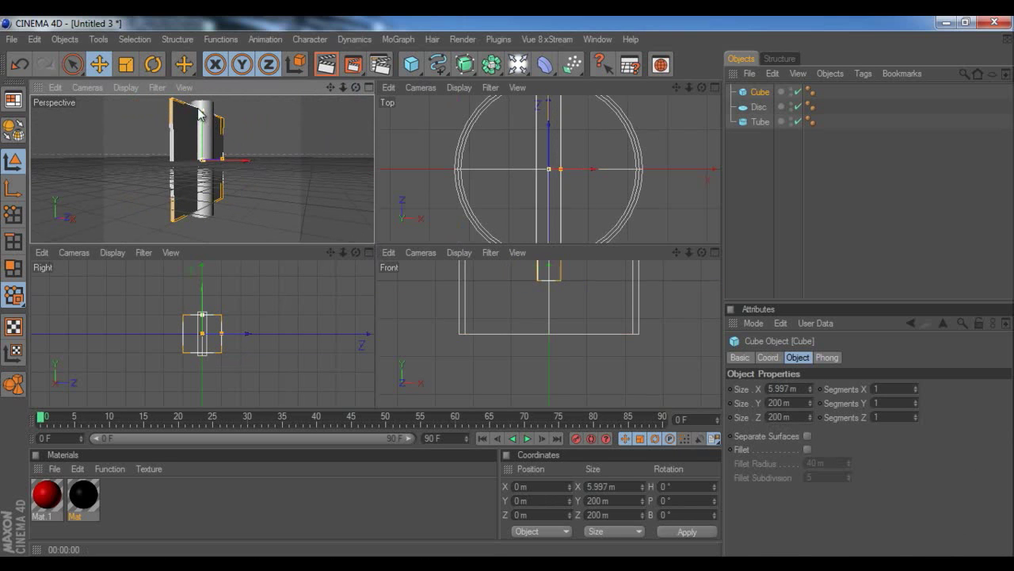
drag(202, 113, 374, 244)
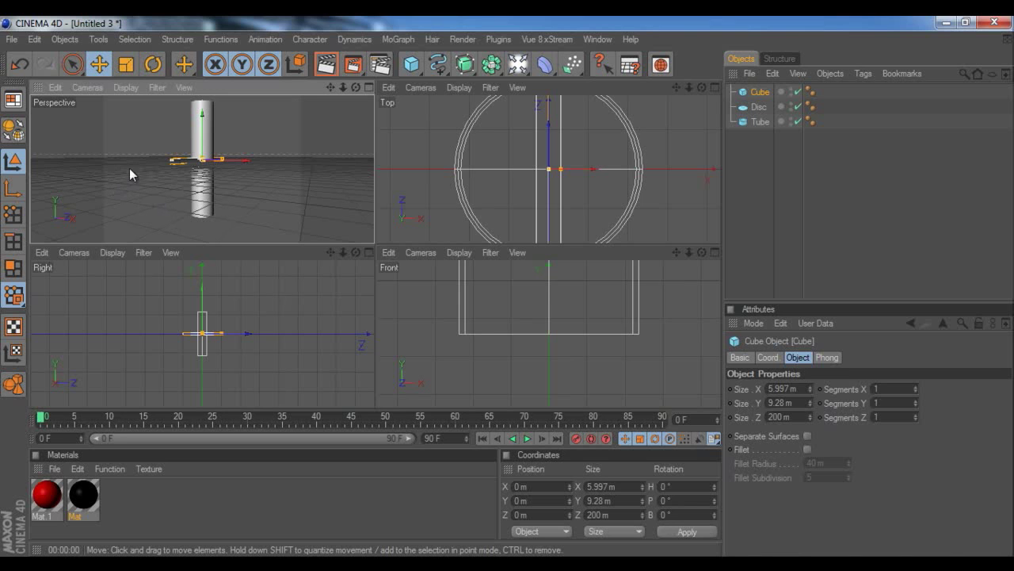
Shorten the cube bar's Z length to about 117.2 m.
click(160, 73)
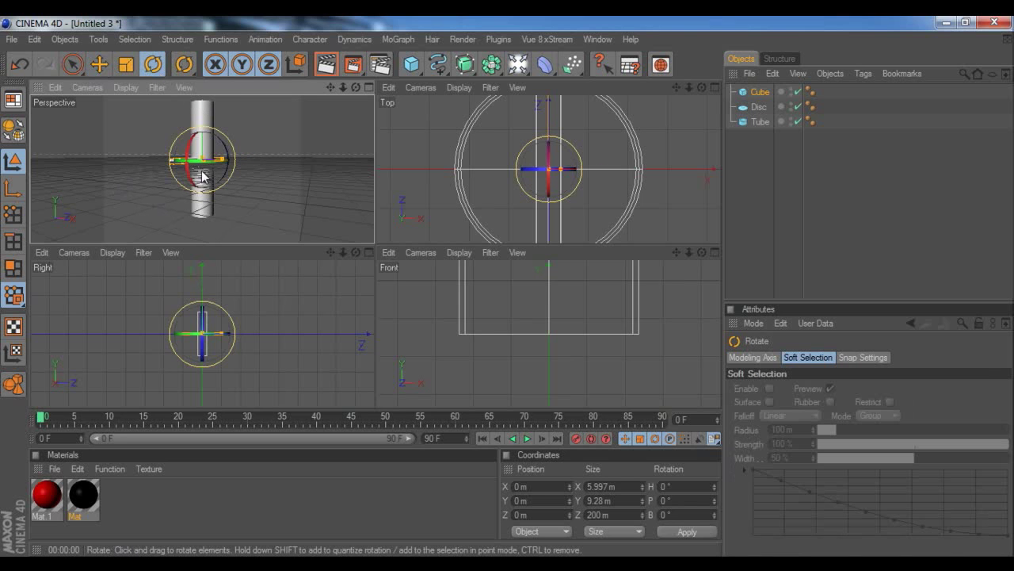
middle_click(472, 211)
scroll(444, 211, down, 3)
scroll(439, 210, down, 10)
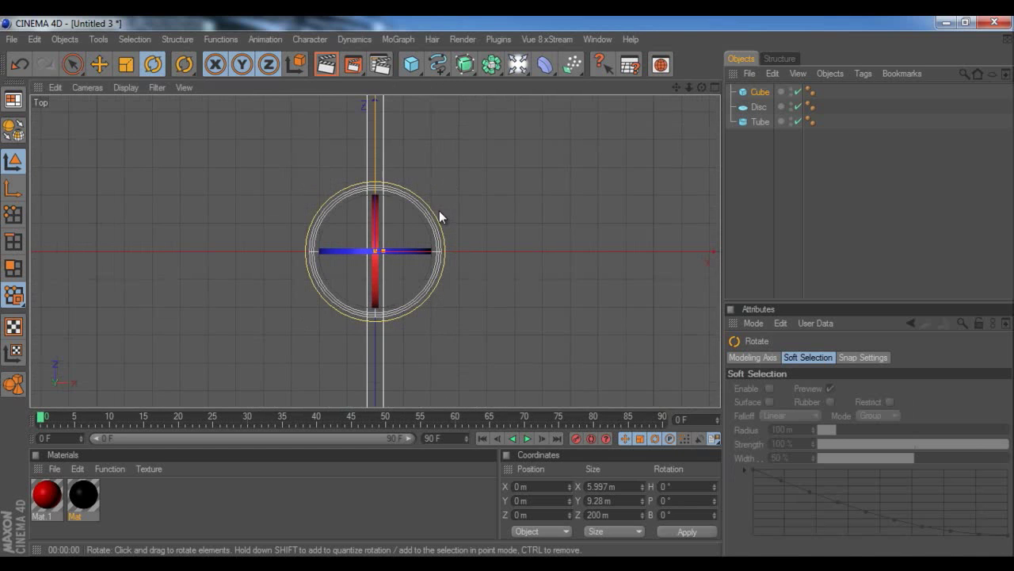
scroll(439, 210, up, 1)
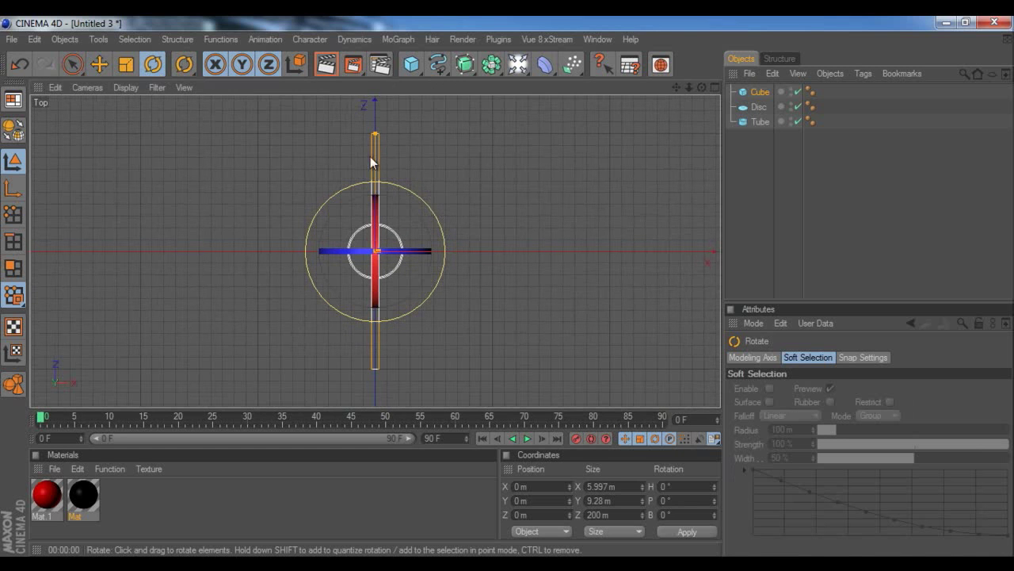
drag(375, 133, 375, 181)
Move the bar along Z to about -81.54 m so its inner end sits within the tube's wall.
click(99, 65)
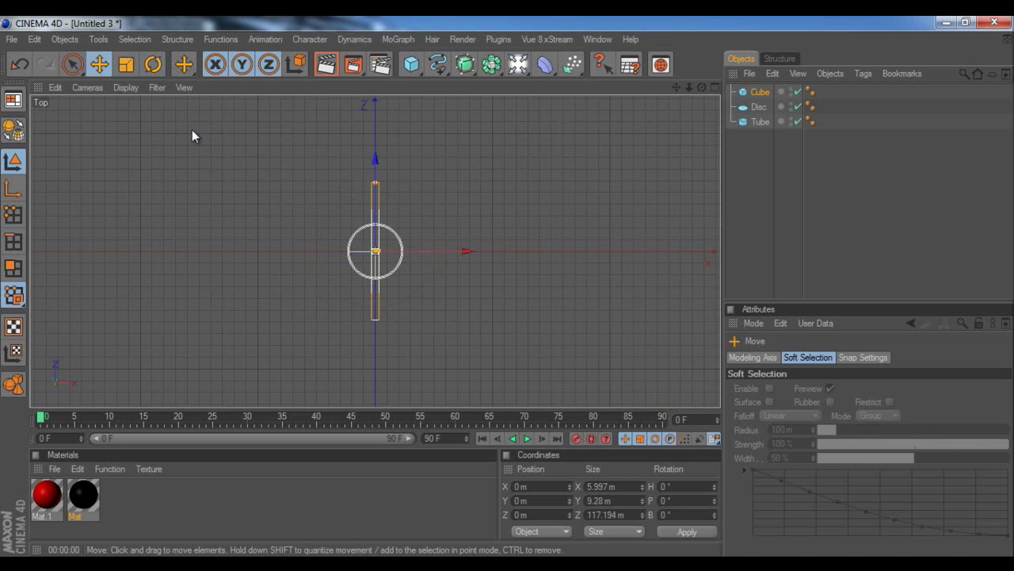
drag(377, 166, 507, 290)
scroll(380, 184, up, 10)
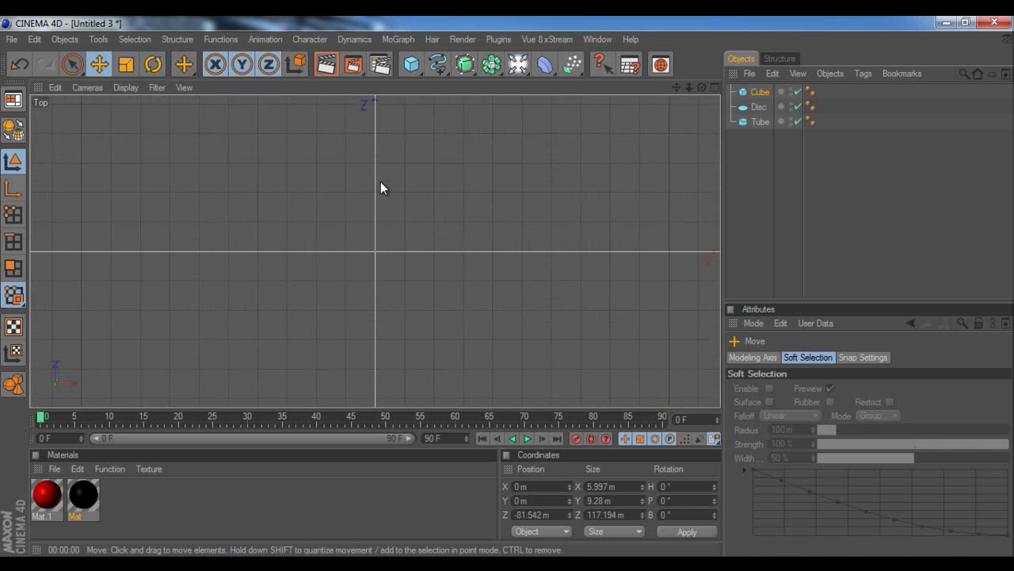
scroll(377, 190, down, 3)
alt+middle_drag(361, 190, 508, 286)
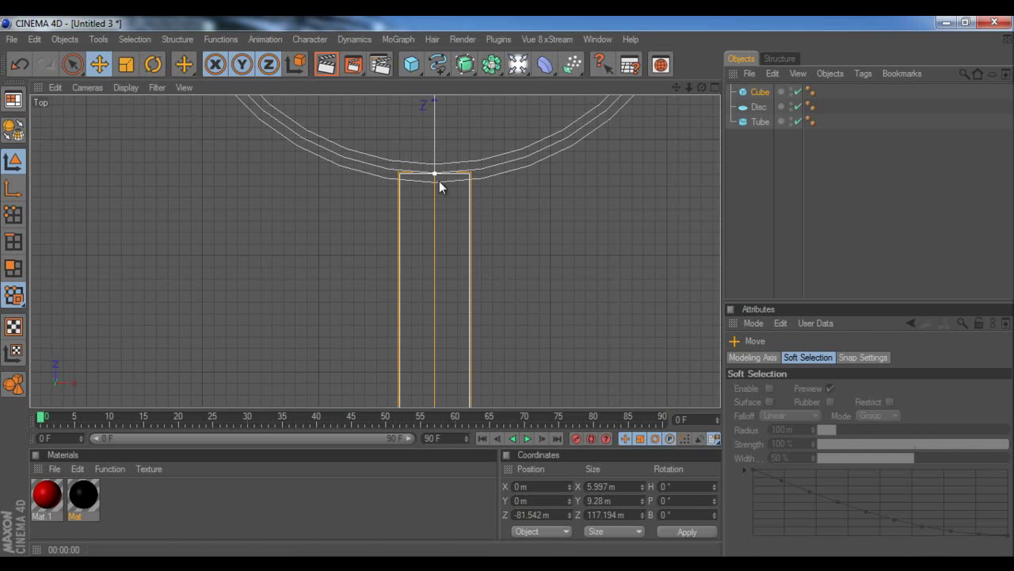
scroll(420, 188, down, 1)
scroll(439, 196, down, 6)
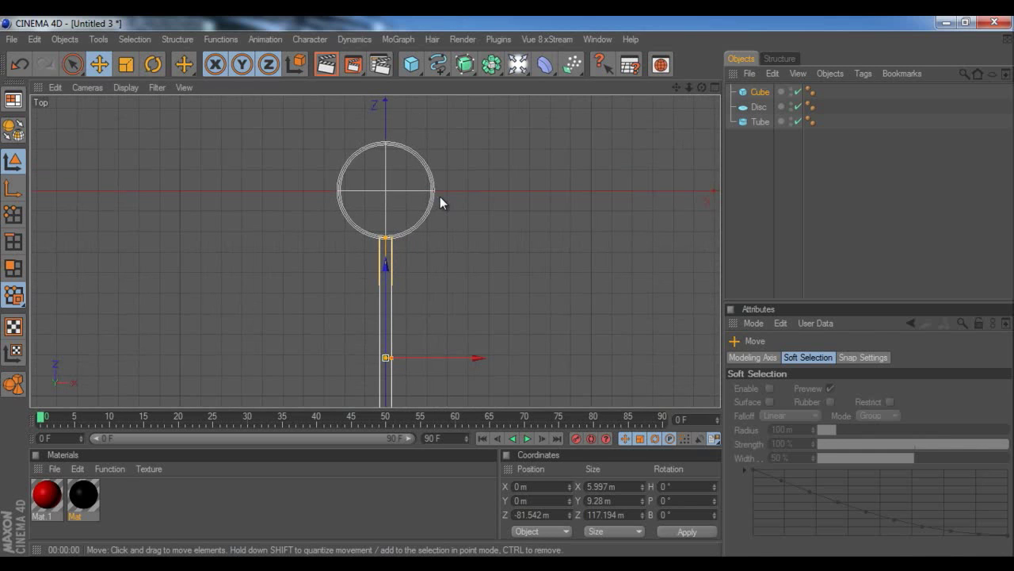
Duplicate the bar in place and rotate the copy to a heading of 90°.
key(ctrl+c)
key(ctrl+v)
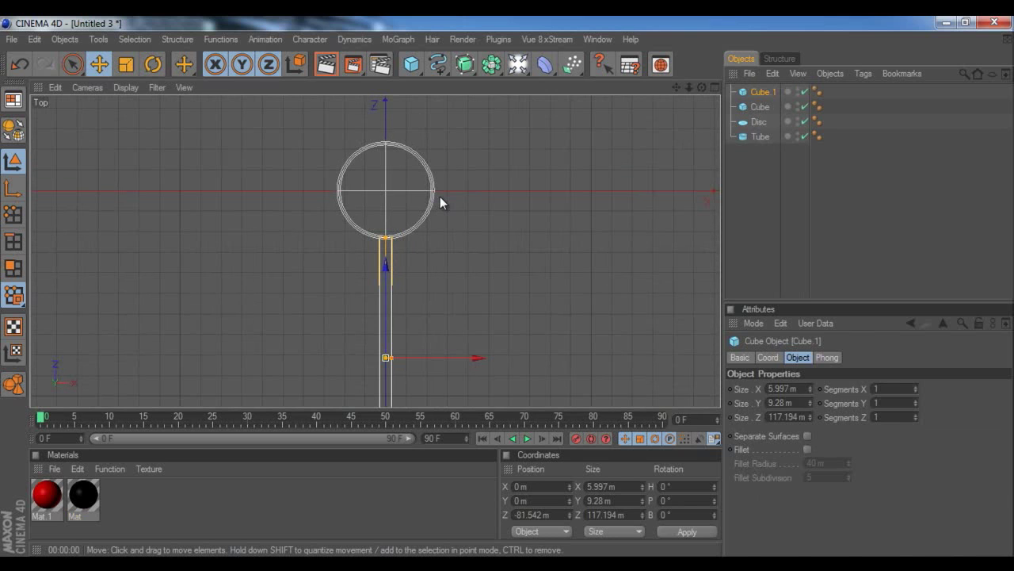
key(r)
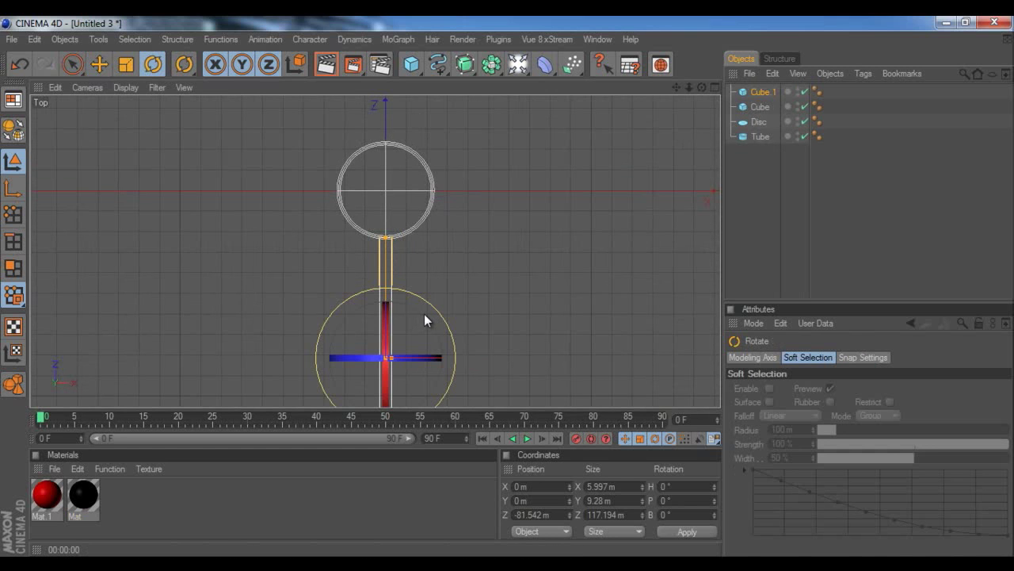
drag(424, 316, 340, 313)
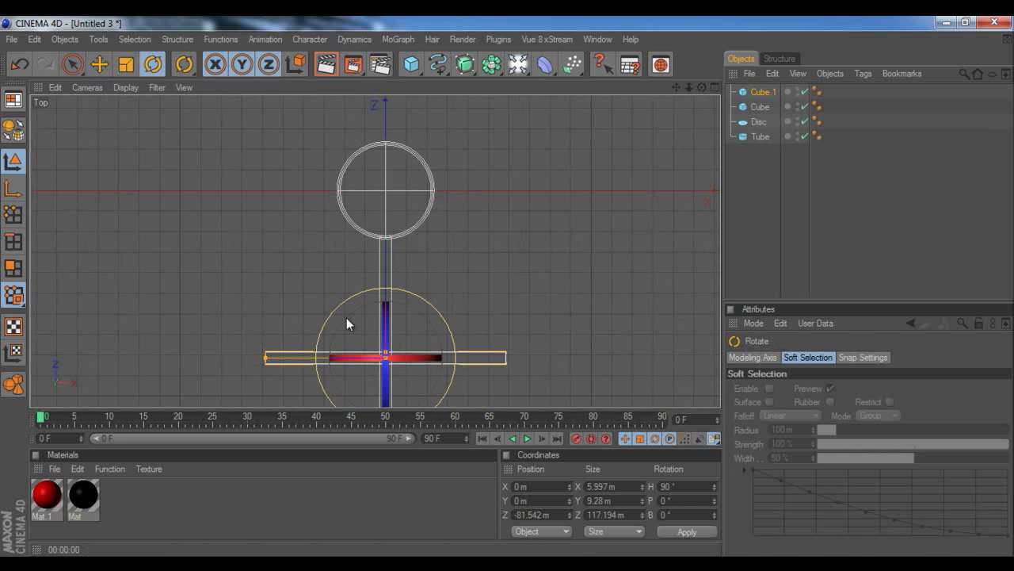
Move the rotated bar along Z to about -0.24 m to align it with the tube's centre.
key(t)
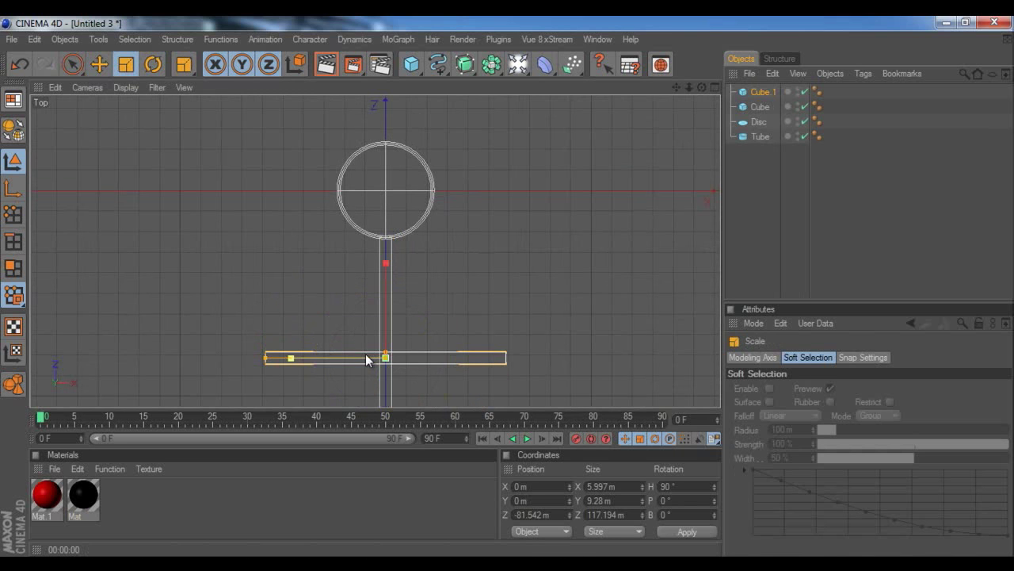
key(e)
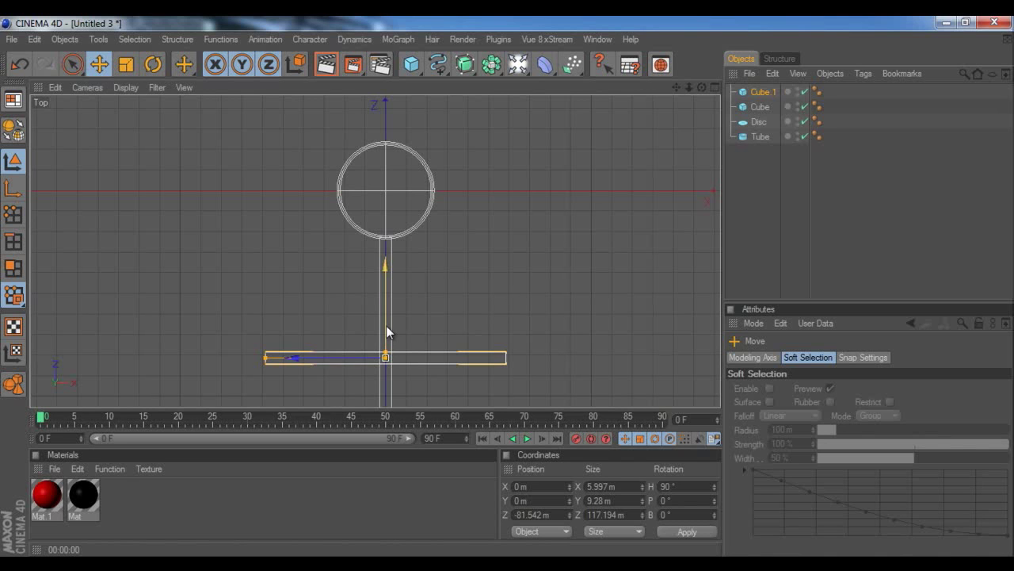
drag(386, 326, 386, 181)
drag(507, 147, 507, 122)
drag(508, 288, 508, 287)
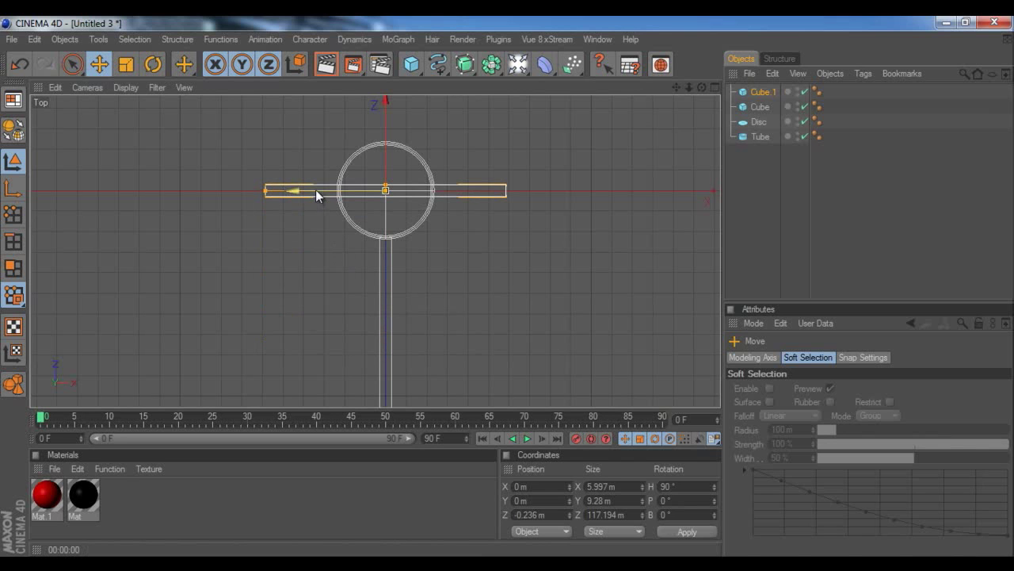
Slide the rotated bar out along X to about 81.49 m so its end meets the tube's wall, and deselect it.
drag(316, 189, 482, 190)
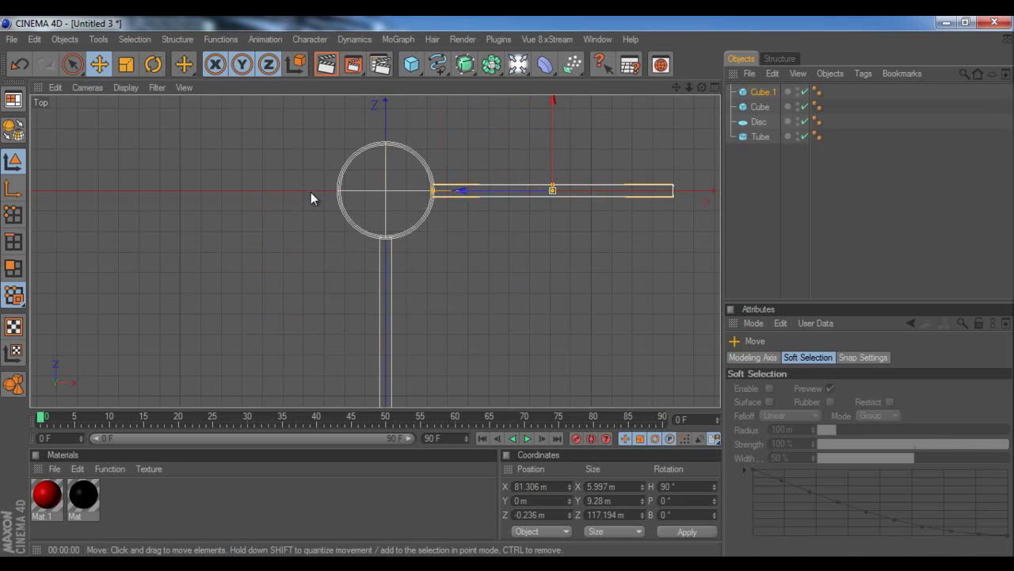
scroll(423, 177, up, 6)
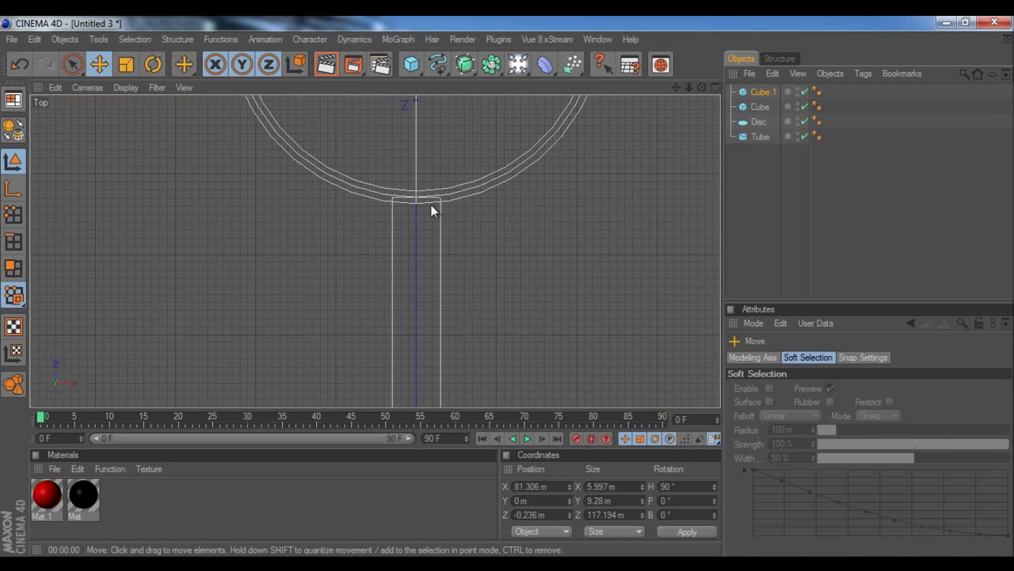
alt+middle_drag(537, 205, 373, 370)
alt+middle_drag(497, 301, 507, 290)
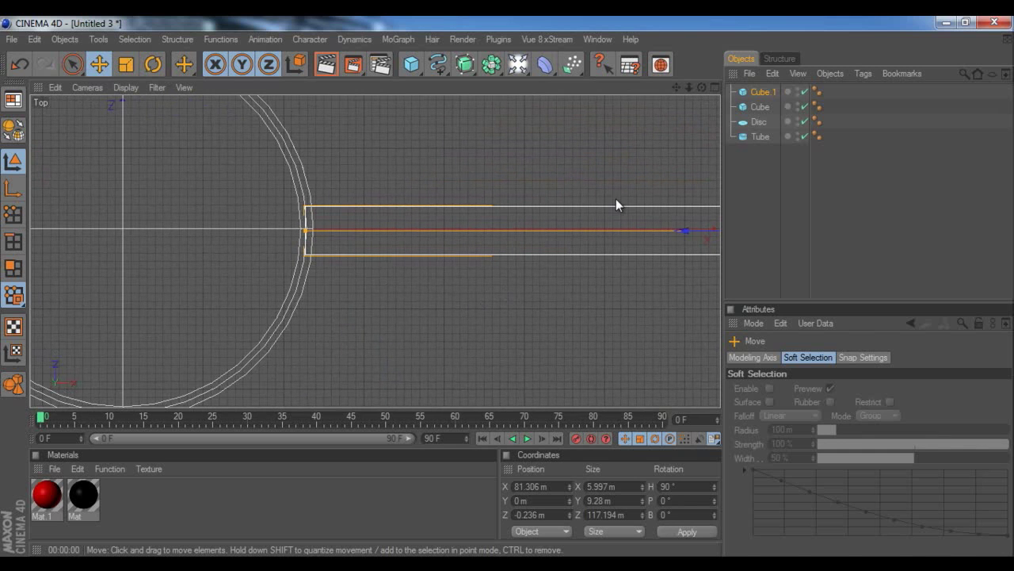
drag(698, 232, 698, 231)
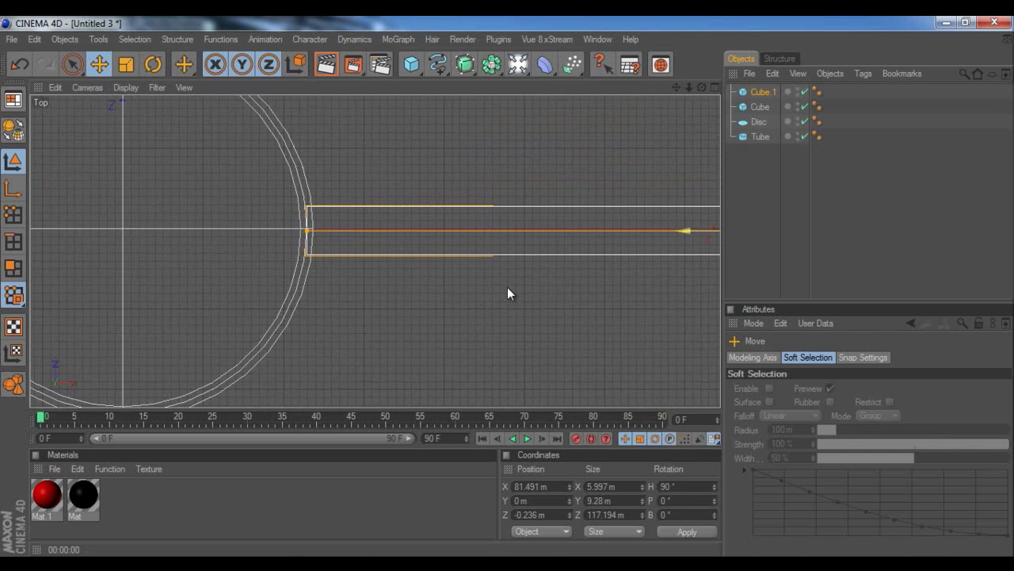
click(625, 311)
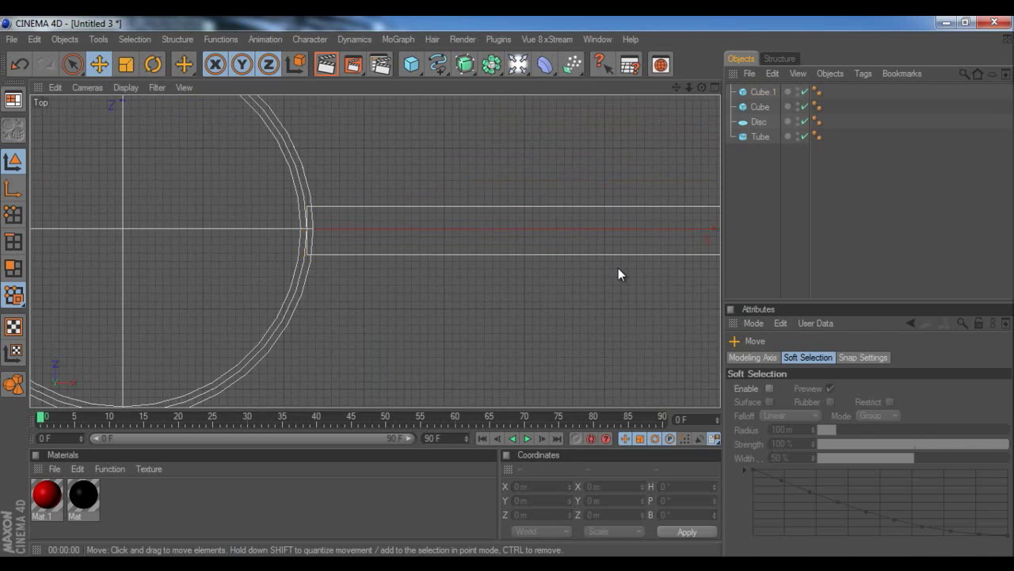
scroll(614, 266, down, 10)
middle_click(512, 296)
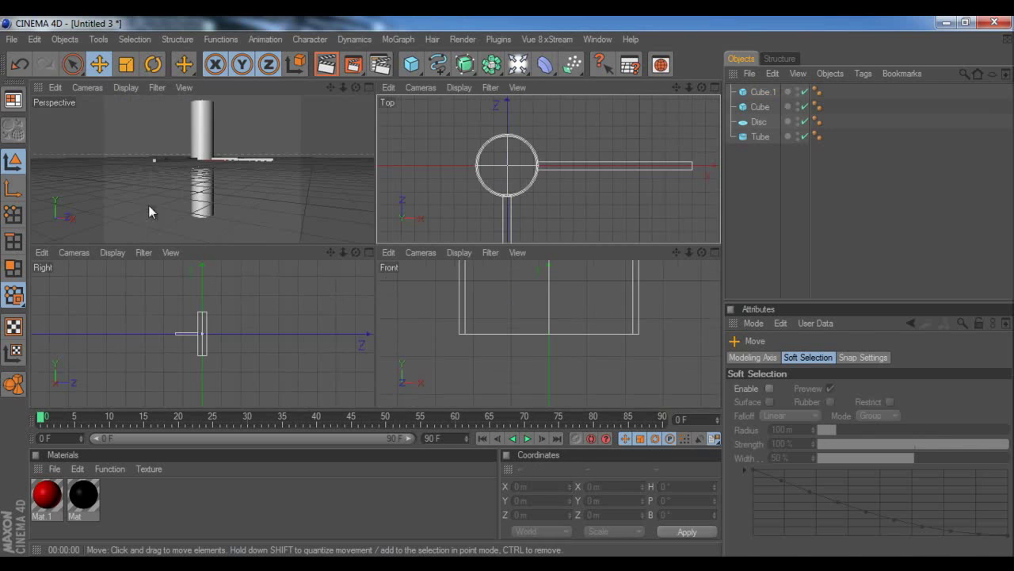
Select both support bars and raise them together along Y to the upper part of the tube.
middle_click(148, 204)
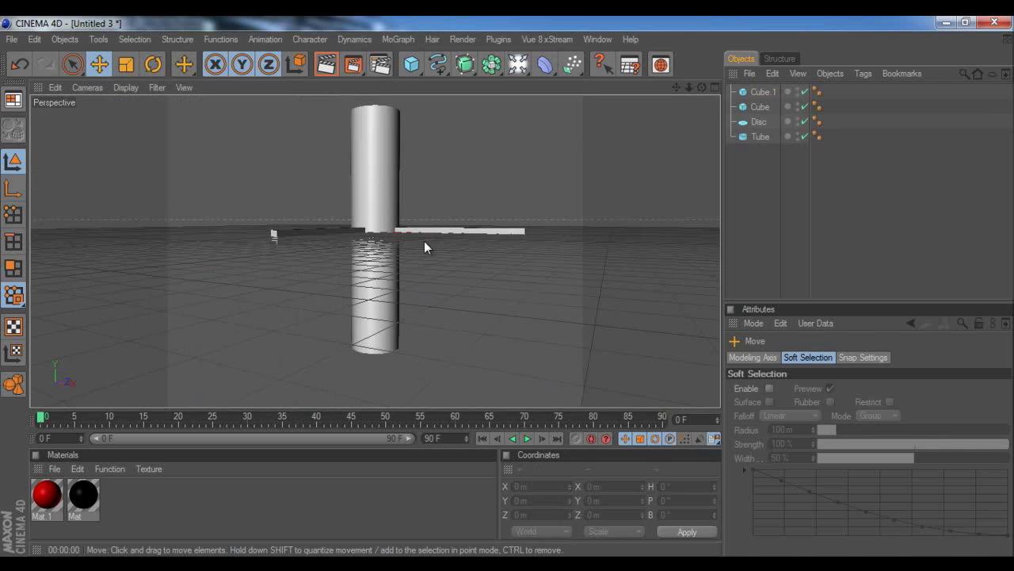
middle_click(507, 269)
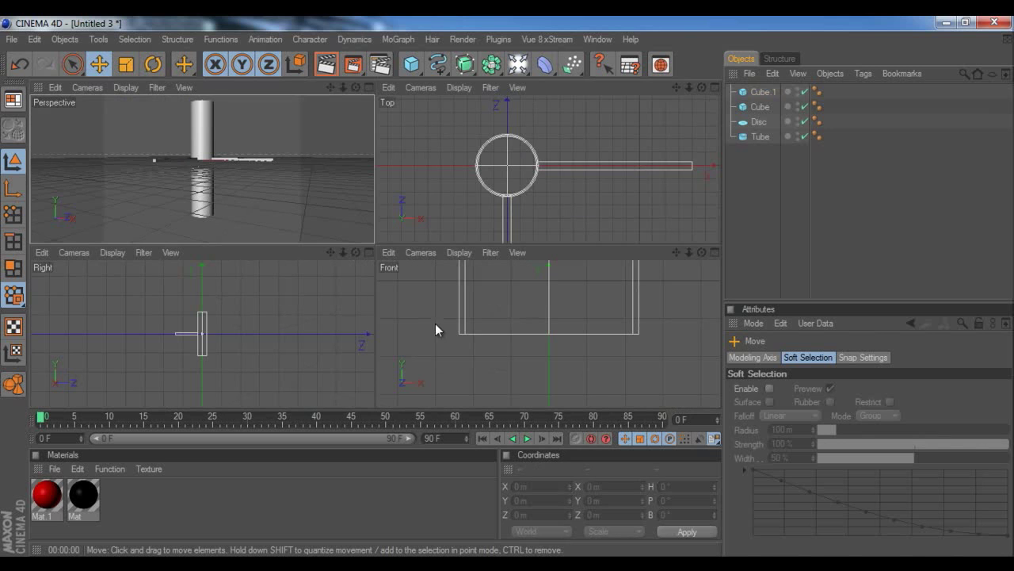
click(665, 166)
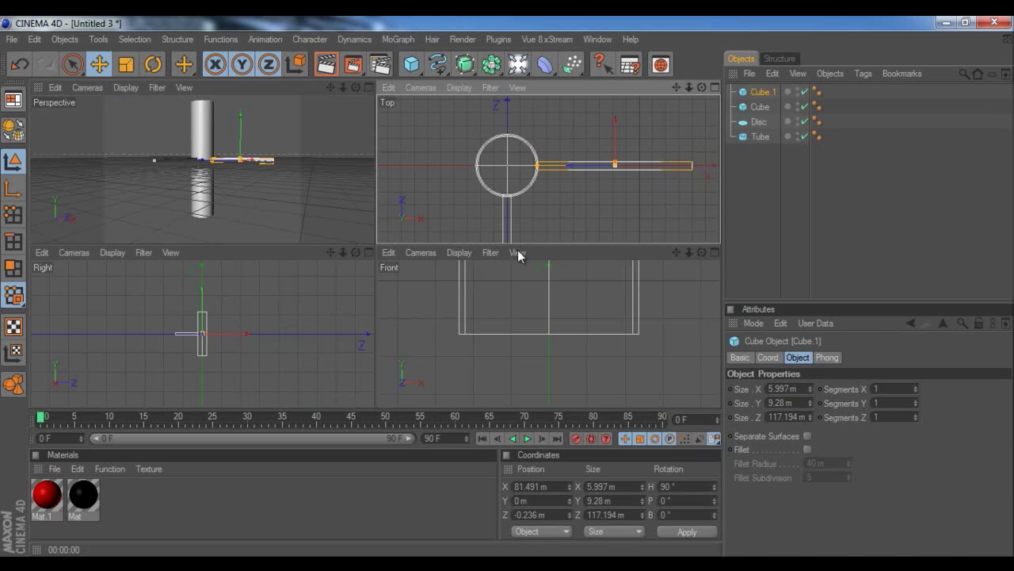
ctrl+click(760, 106)
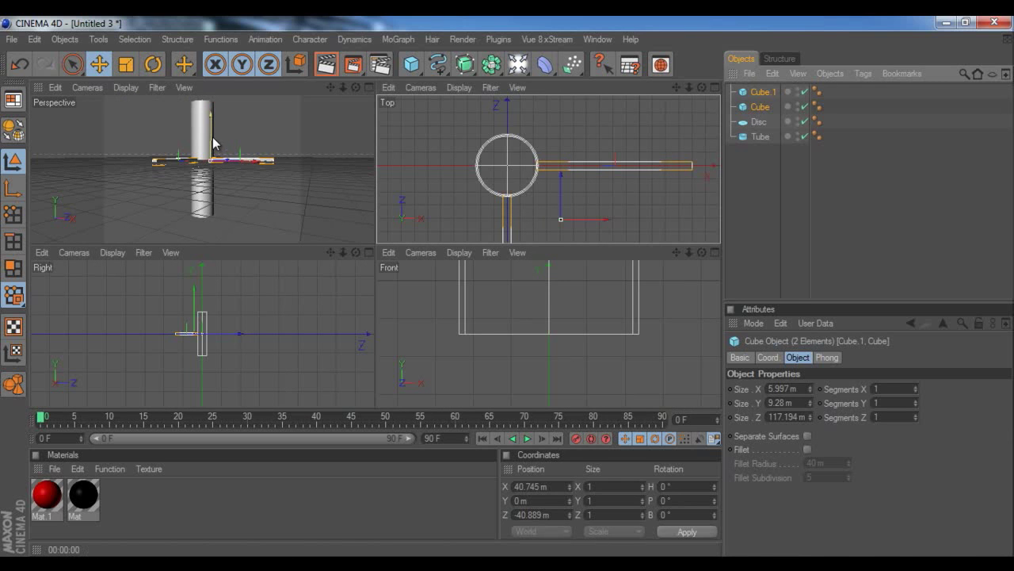
drag(211, 138, 212, 102)
drag(373, 239, 374, 244)
Group the two bars, the disc and the tube under one null object and name it Launch Pad.
drag(757, 175, 719, 70)
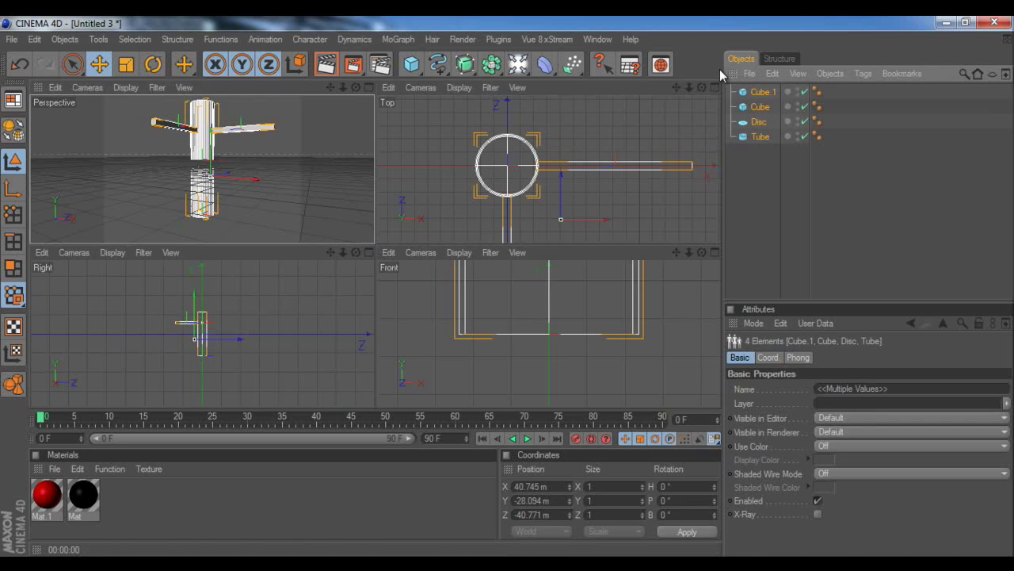
key(alt+g)
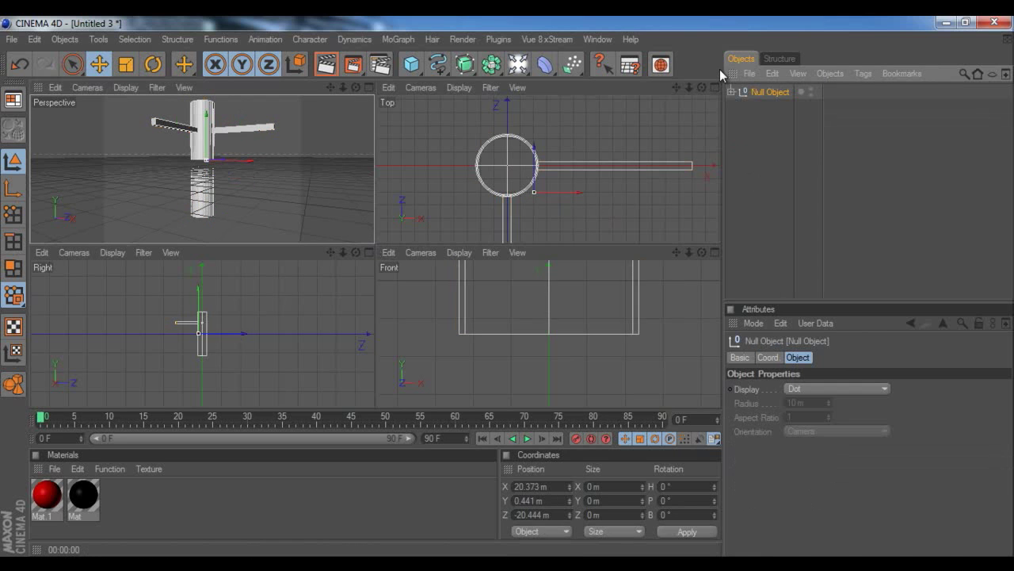
double_click(771, 93)
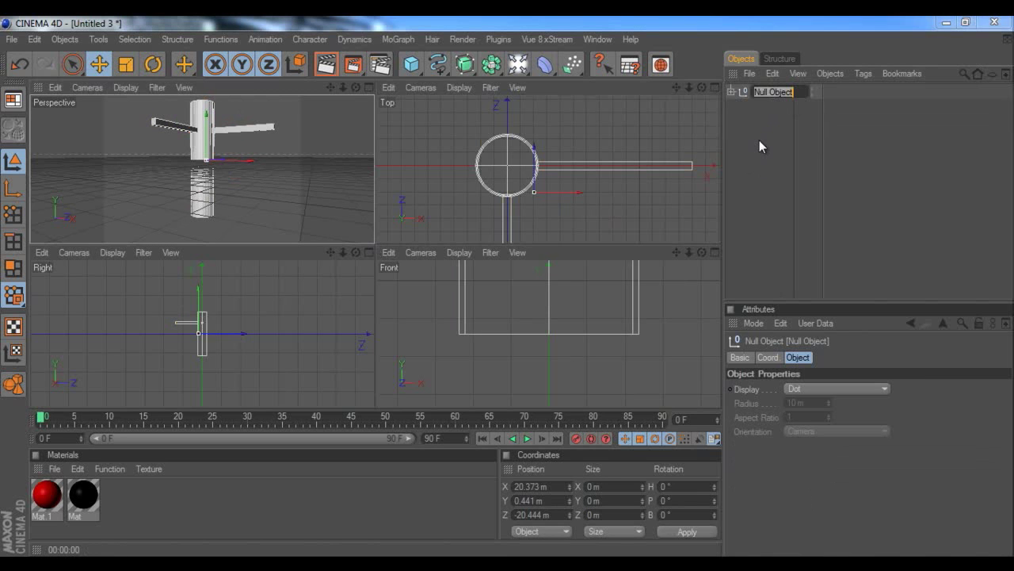
text(Launch Pad)
key(Return)
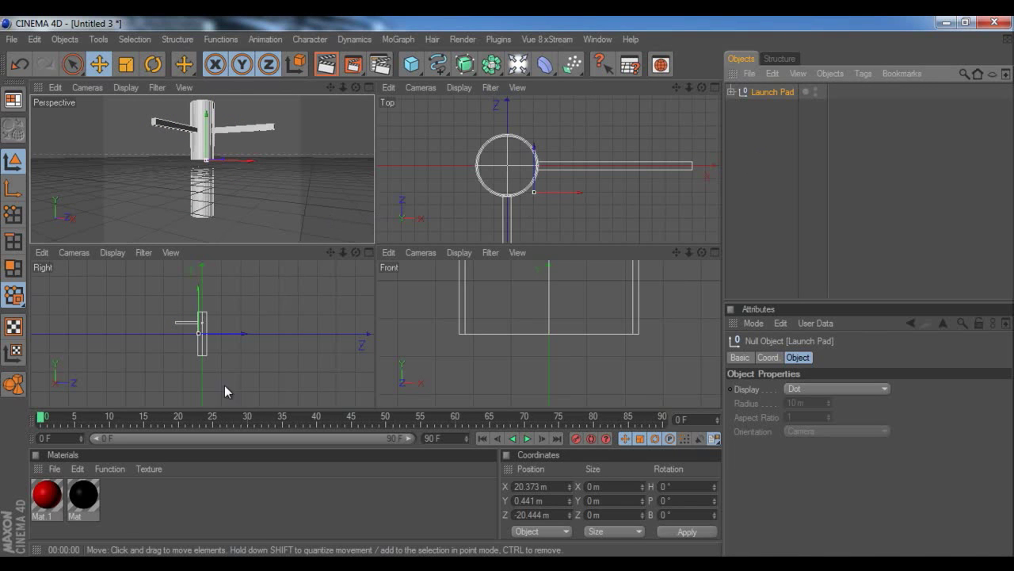
Apply the black Mat material to the Launch Pad group and tilt it onto its bars, rotated to about H 26.6°, P 37.8°, B 50.8°.
drag(82, 496, 777, 92)
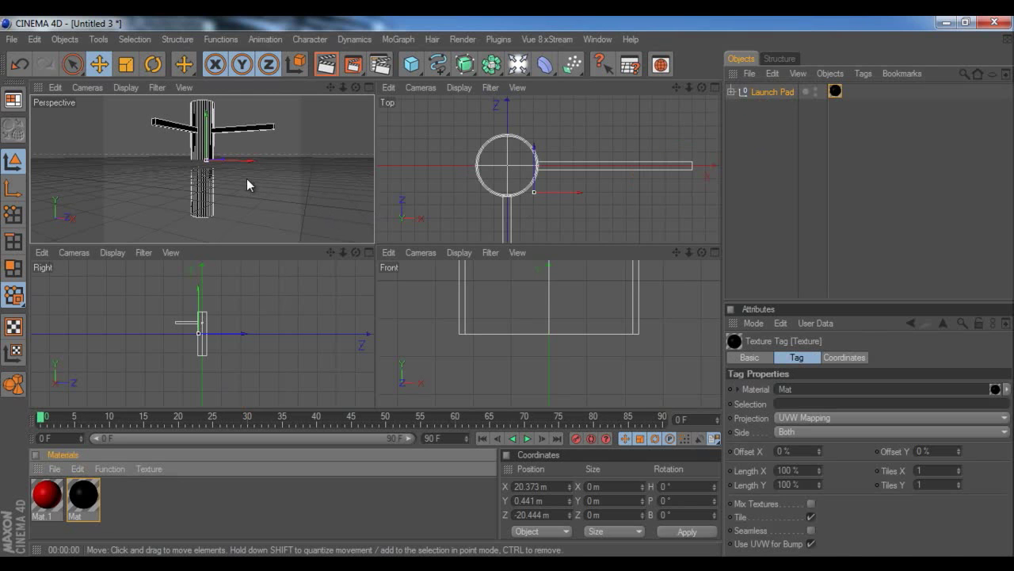
key(r)
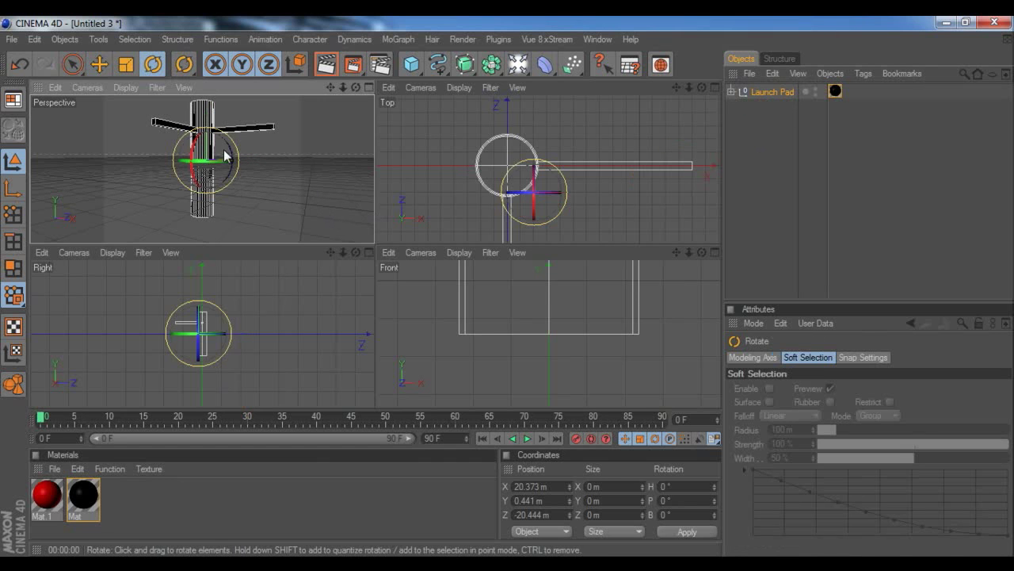
drag(229, 155, 216, 187)
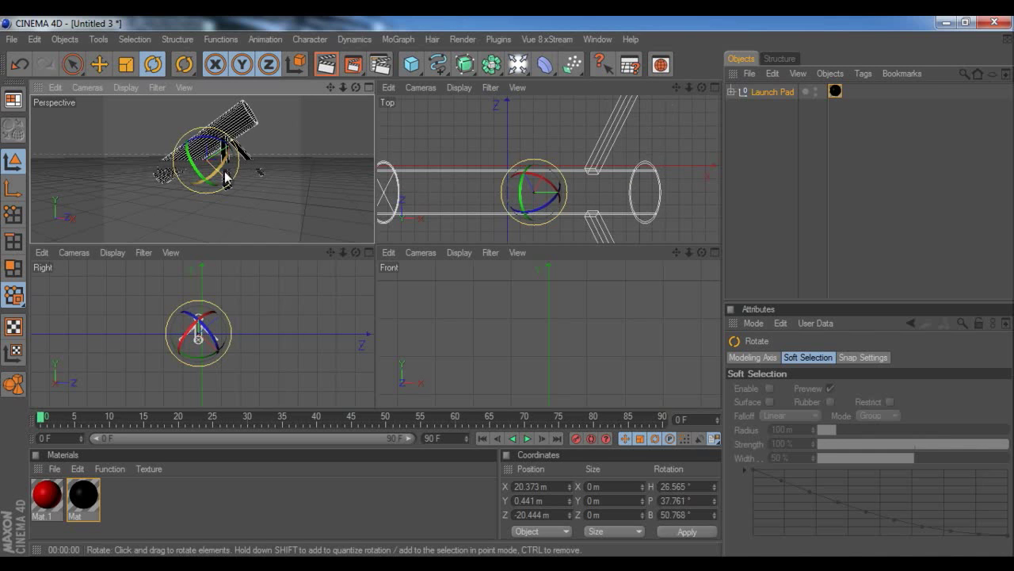
drag(359, 88, 373, 242)
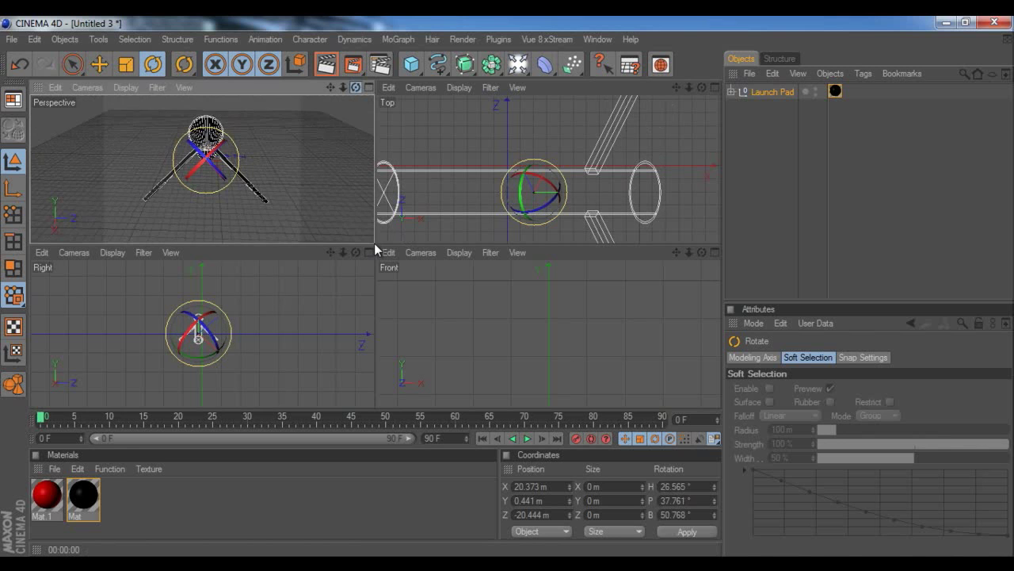
mouse_move(374, 242)
mouse_down()
mouse_move(340, 257)
mouse_move(361, 236)
mouse_move(361, 246)
mouse_move(374, 242)
mouse_up()
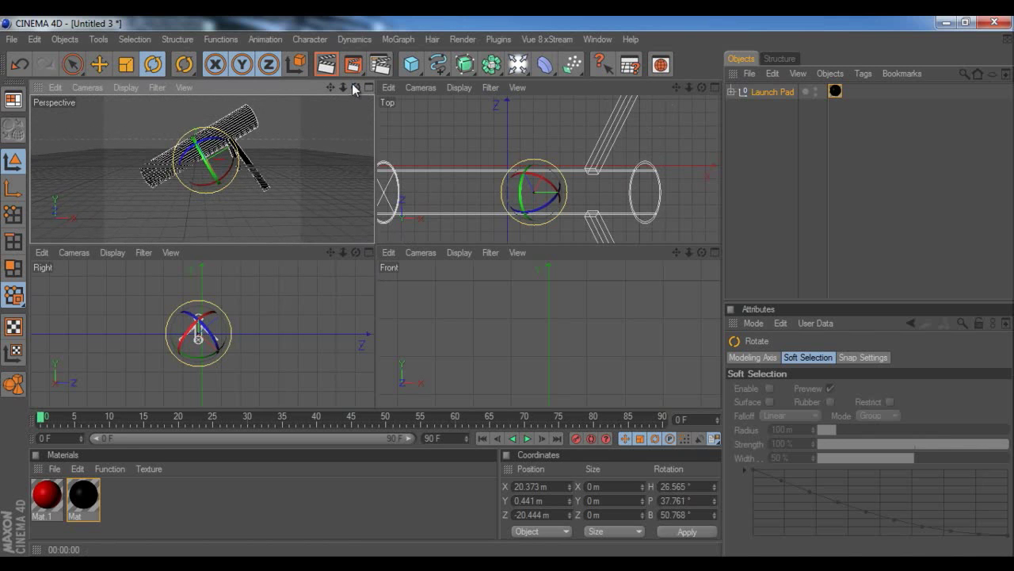
drag(354, 86, 373, 243)
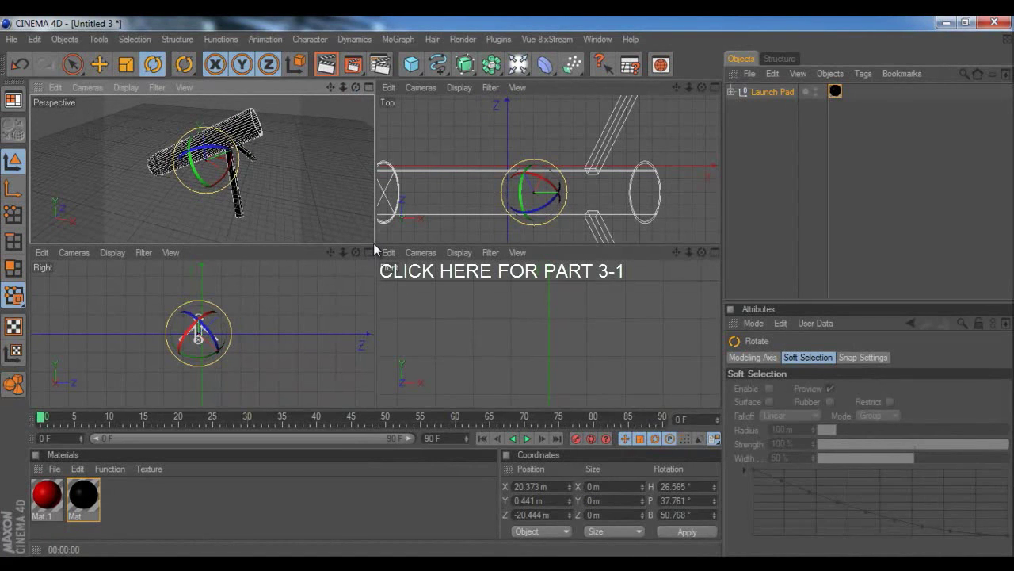